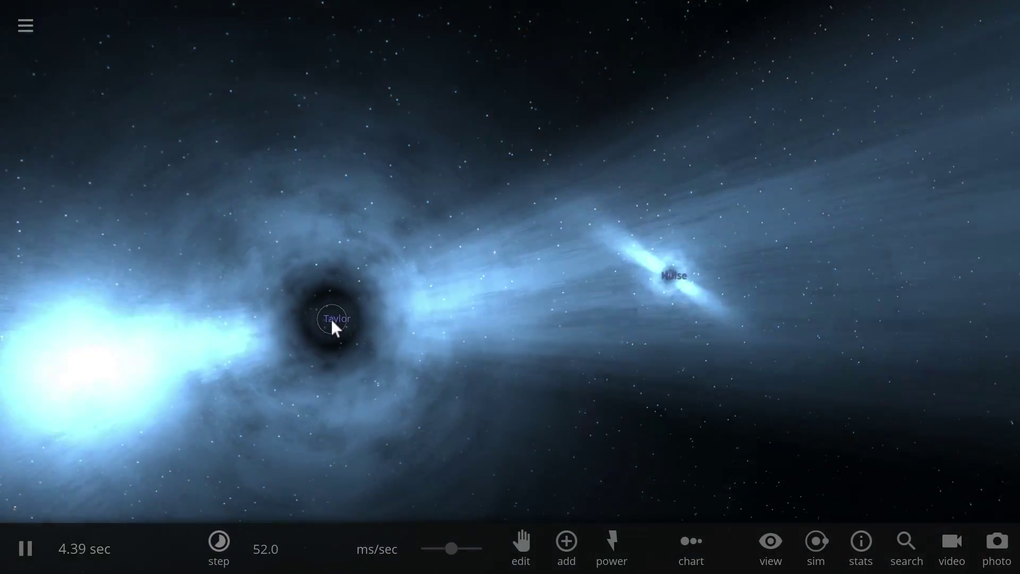
Select Taylor, then Hulse to show Hulse's stats card: 1.80 suns and 526 km/s.
left_click(332, 321)
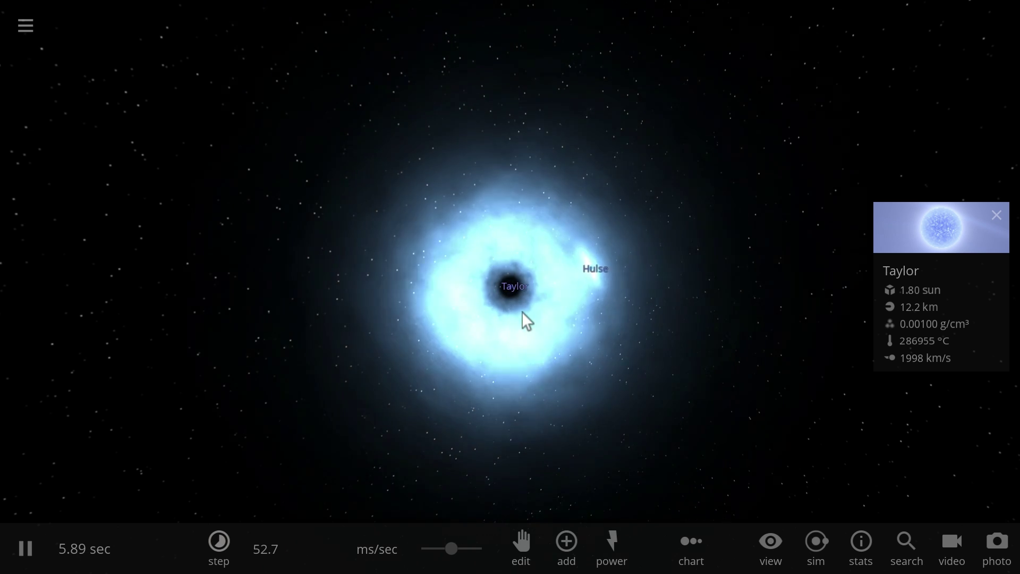
left_click(613, 263)
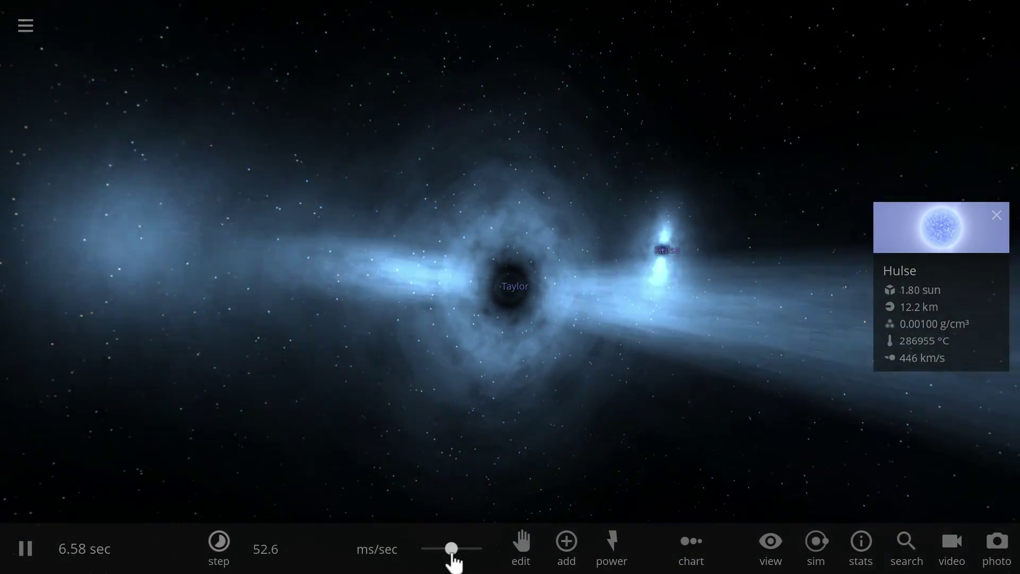
mouse_move(453, 553)
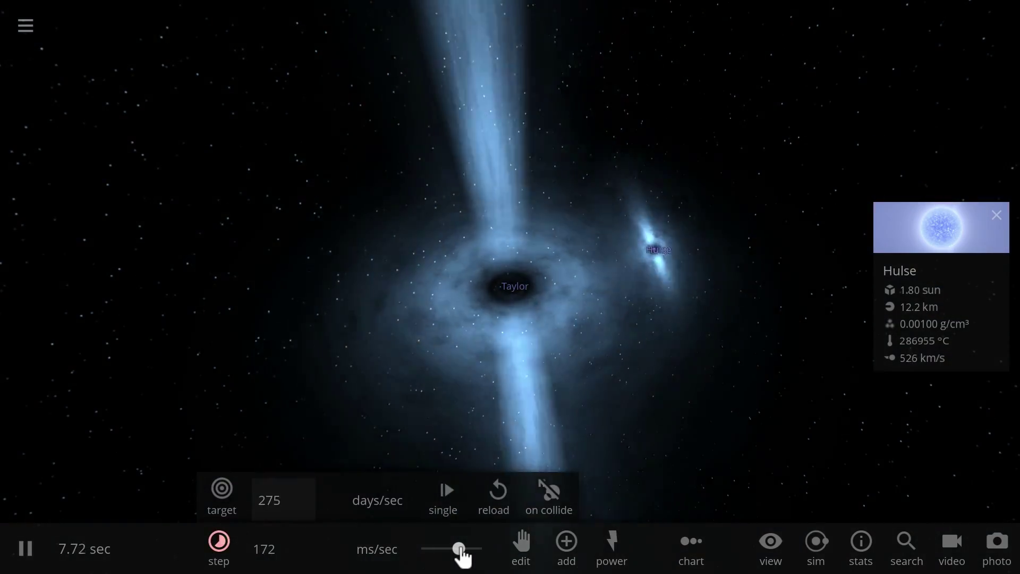
Raise the simulation speed to about 12.2 sec/sec, then pause.
left_click_drag(462, 555, 451, 551)
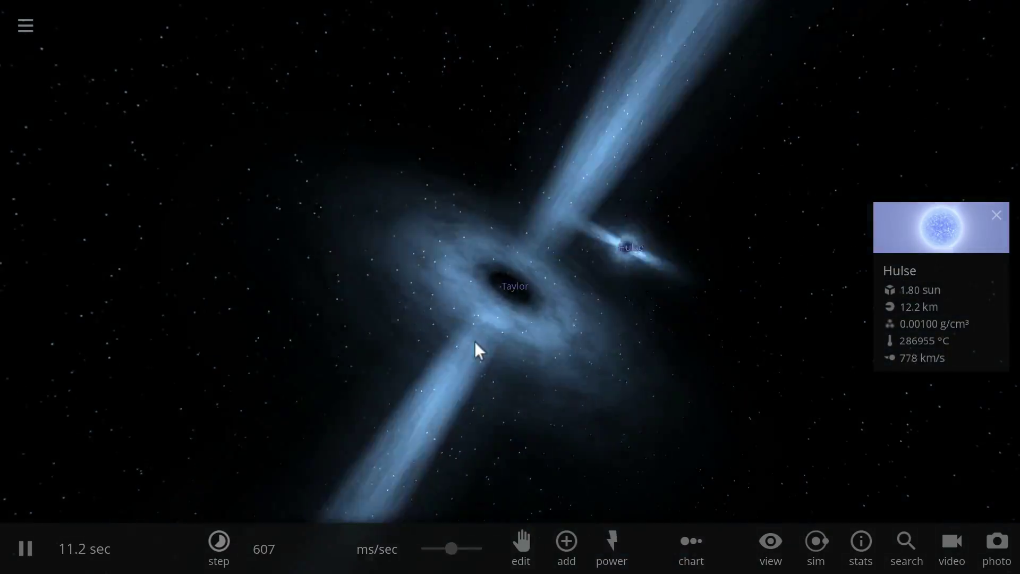
left_click_drag(455, 553, 467, 553)
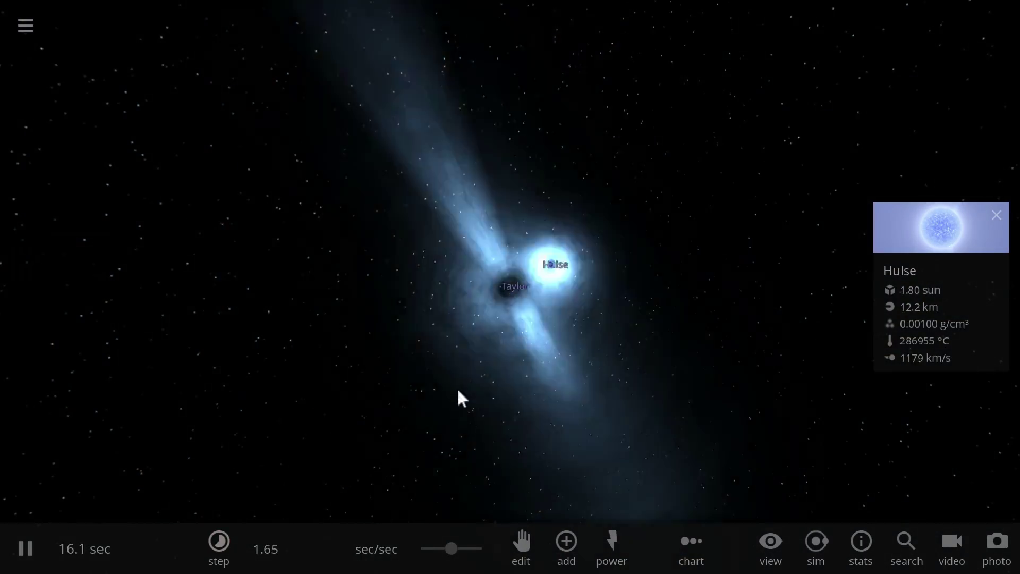
mouse_move(453, 555)
left_mouse_down()
mouse_move(482, 561)
mouse_move(454, 556)
left_mouse_up()
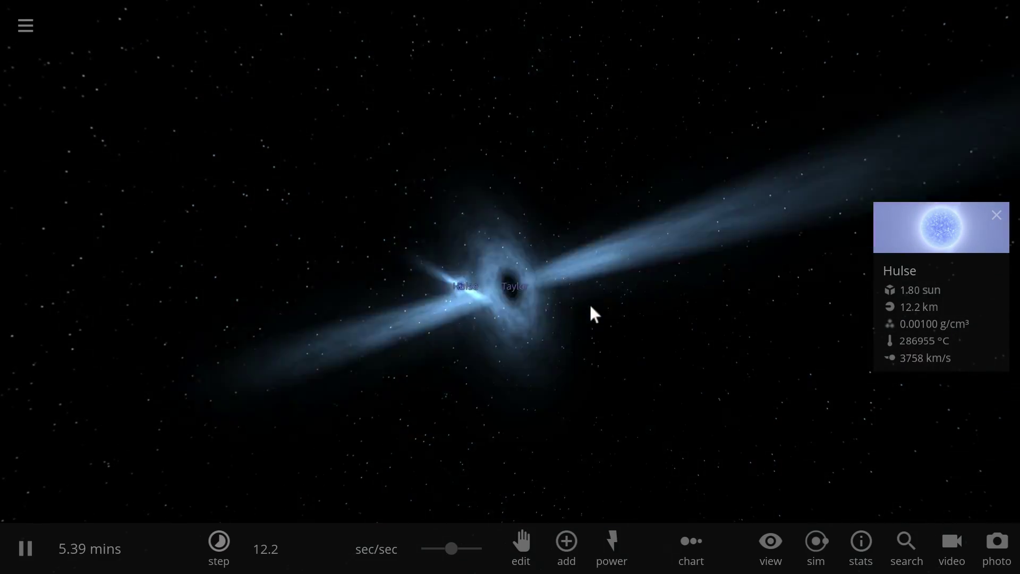
key("space")
key("space")
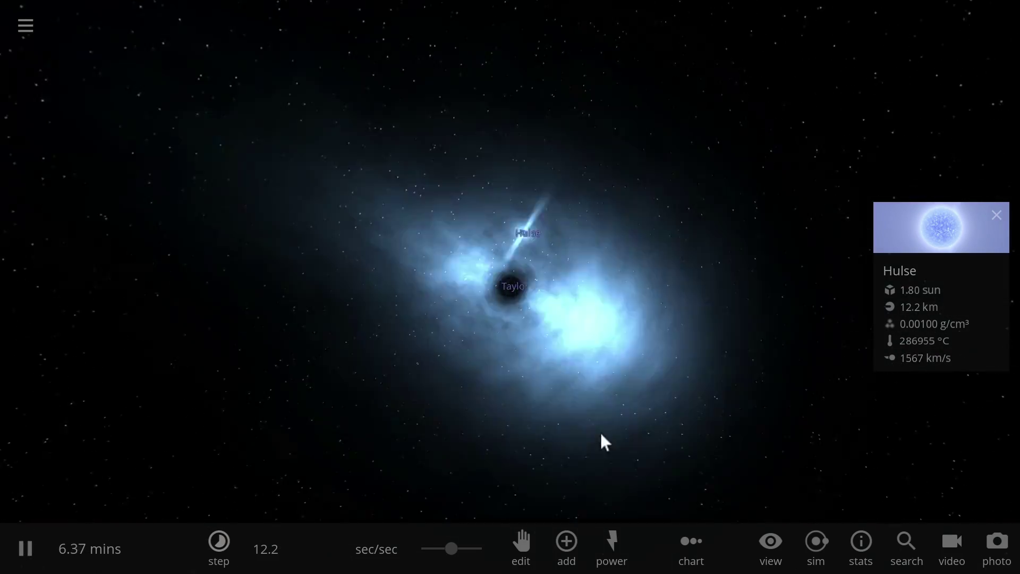
Turn on Orbits in the View panel, glance at Hulse's full details, then close both panels.
left_click(771, 548)
left_click(545, 502)
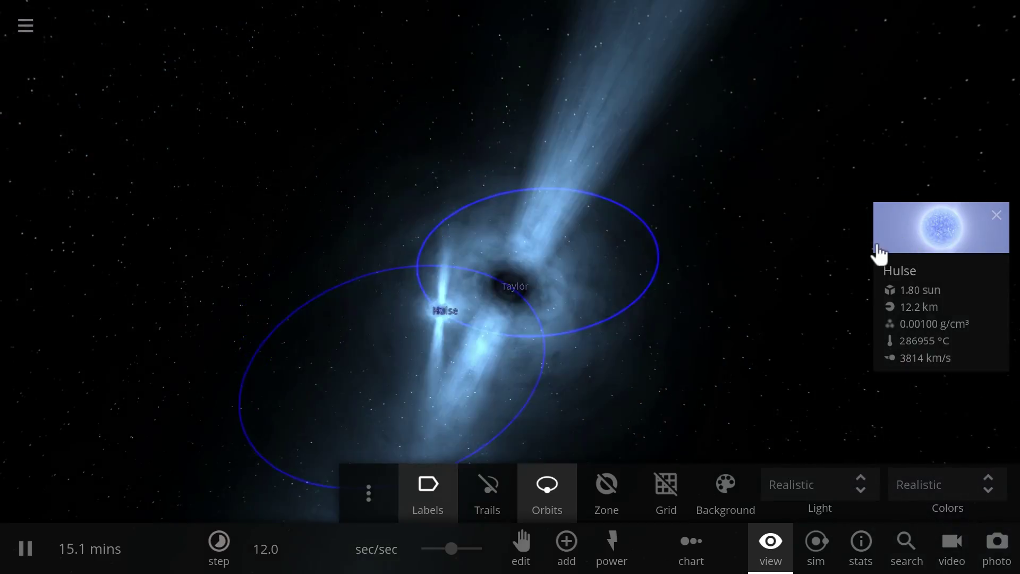
left_click(880, 246)
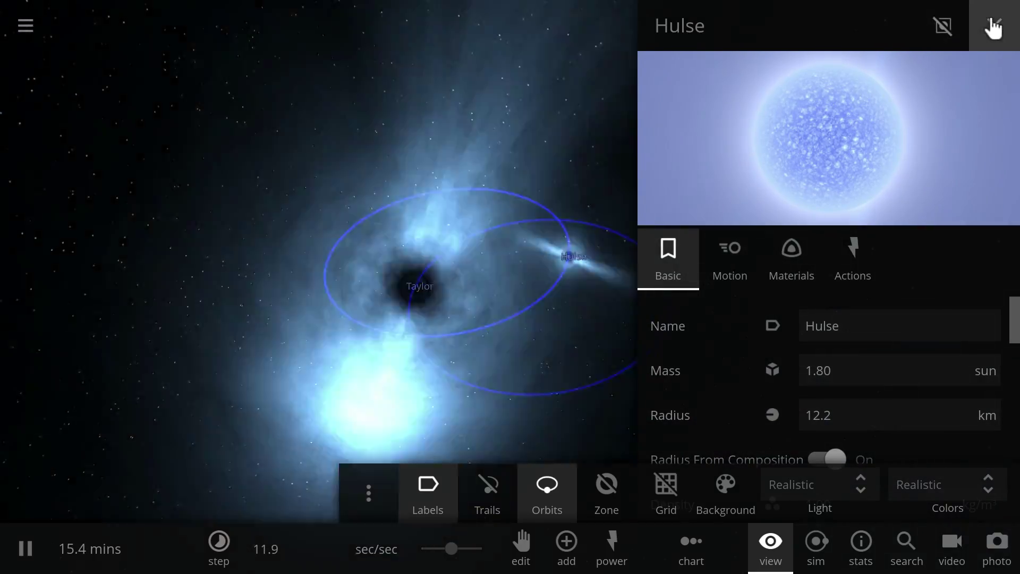
left_click(993, 26)
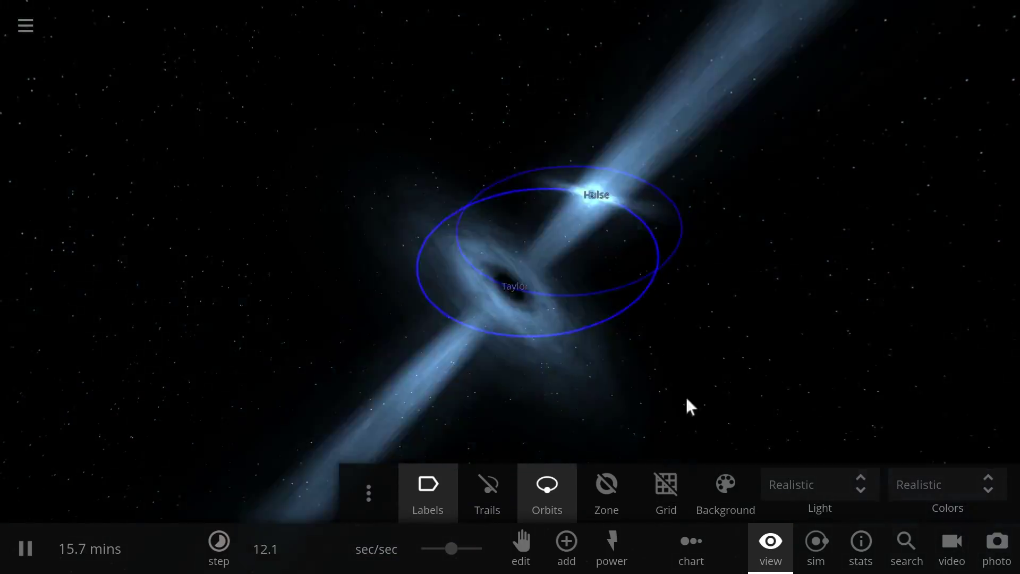
left_click(765, 556)
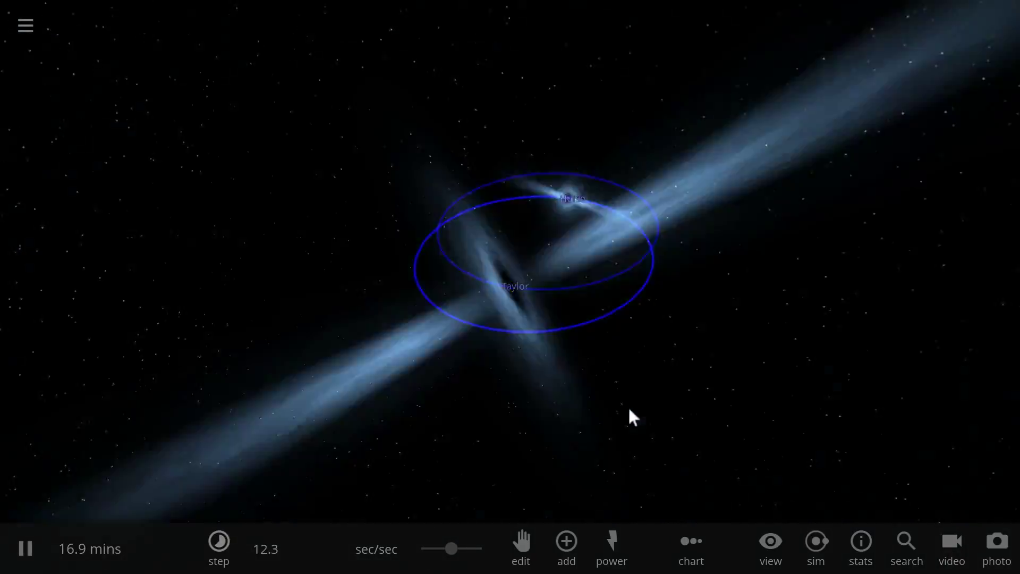
Rotate the camera face-on to the orbits, then tilt it back to an oblique angle.
left_click_drag(632, 417, 631, 449)
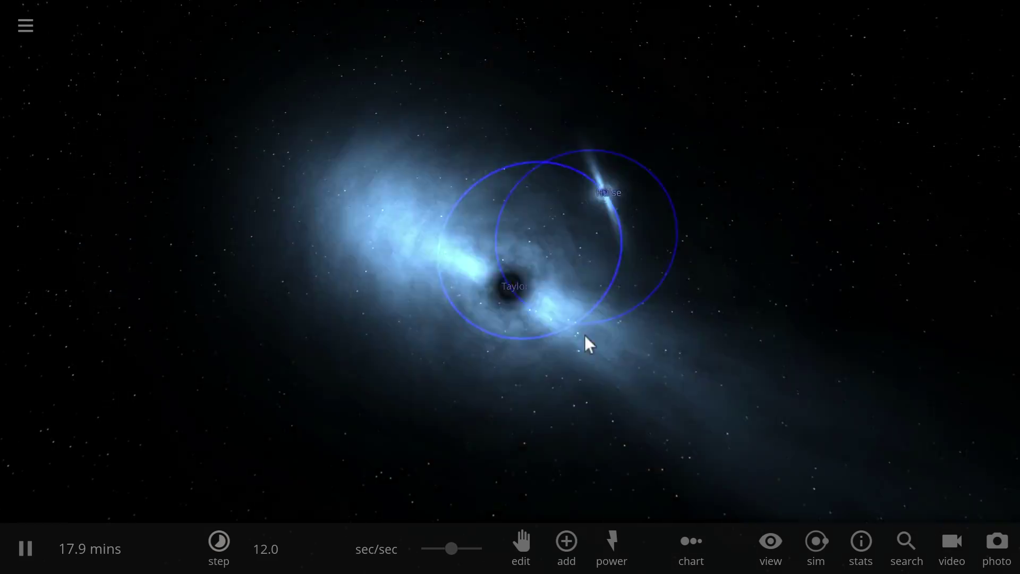
mouse_move(595, 341)
left_mouse_down()
mouse_move(567, 264)
mouse_move(597, 382)
mouse_move(594, 345)
left_mouse_up()
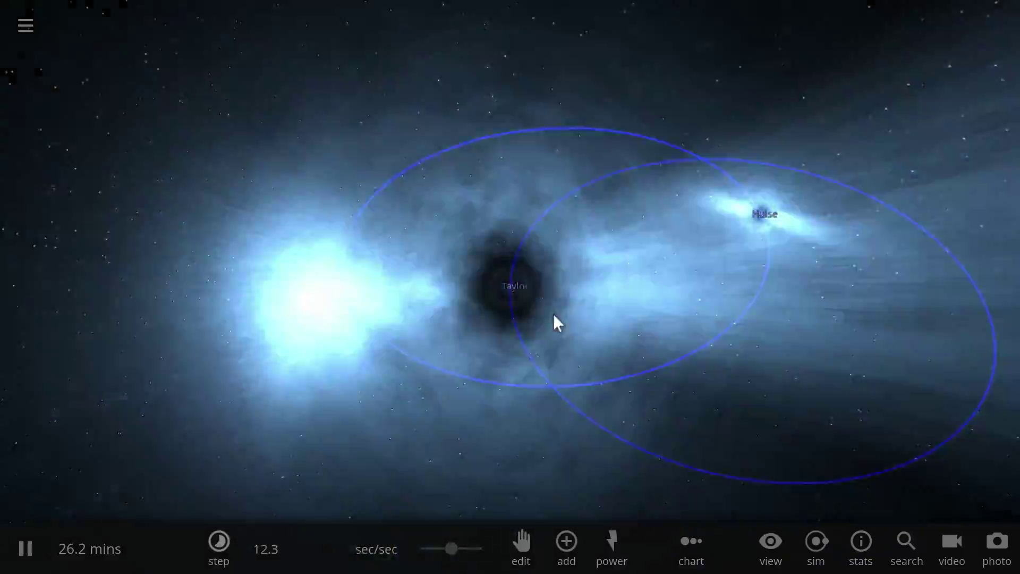
Zoom and orbit around Taylor, then pause the simulation at 30.7 mins.
scroll(508, 296, "up", 10)
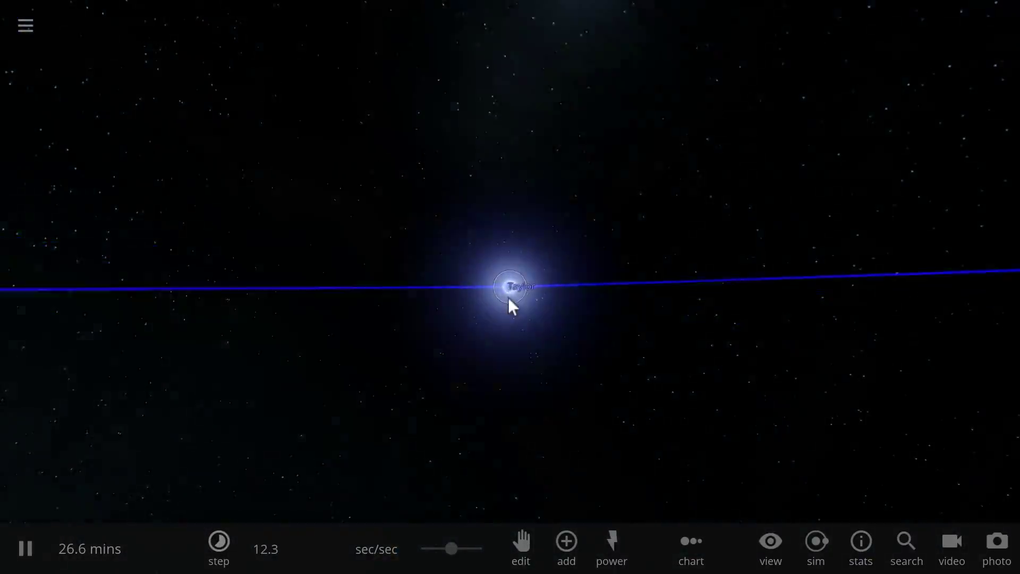
scroll(507, 308, "up", 5)
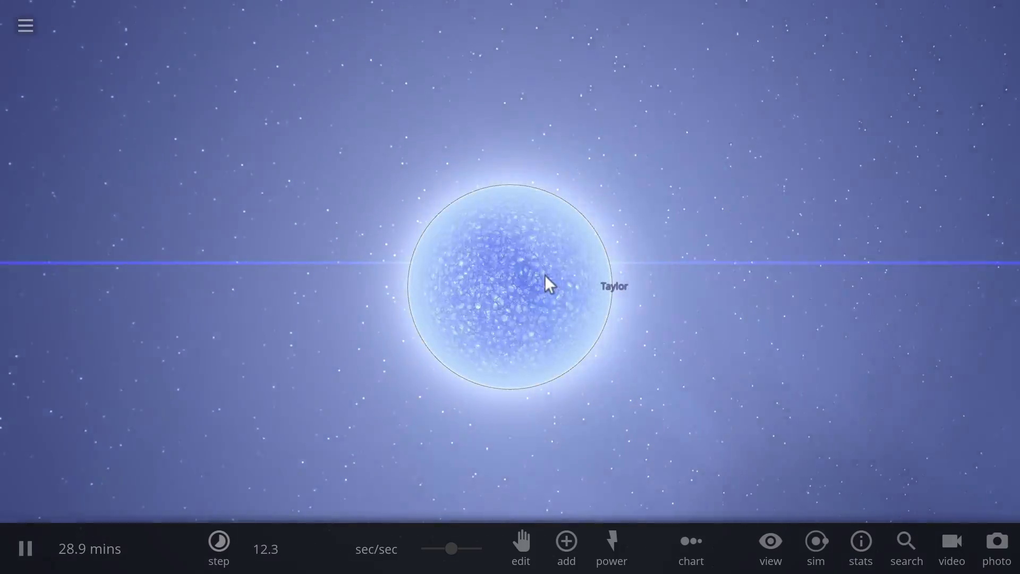
scroll(560, 300, "down", 5)
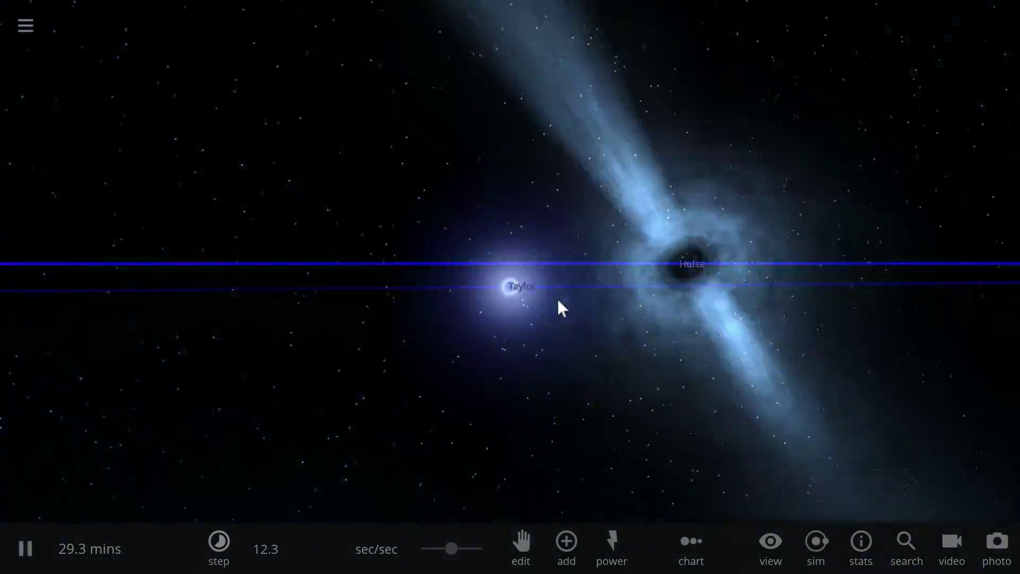
left_click_drag(562, 308, 609, 346)
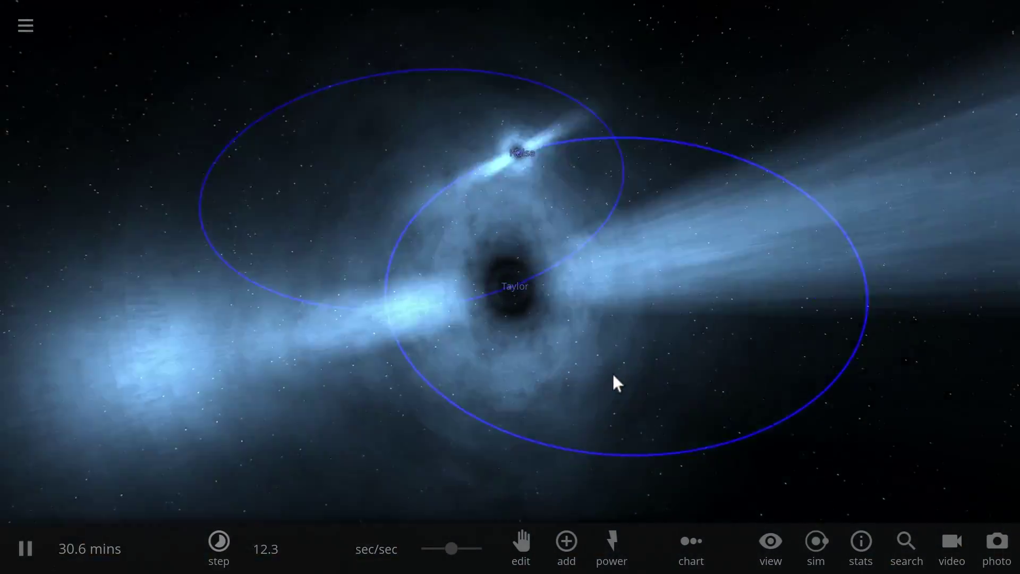
key("space")
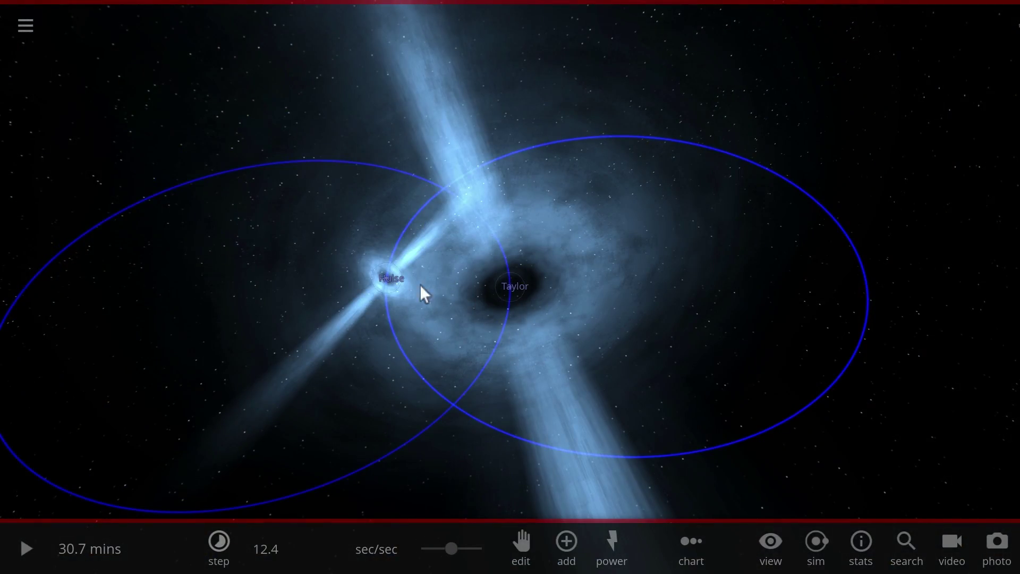
left_click(572, 553)
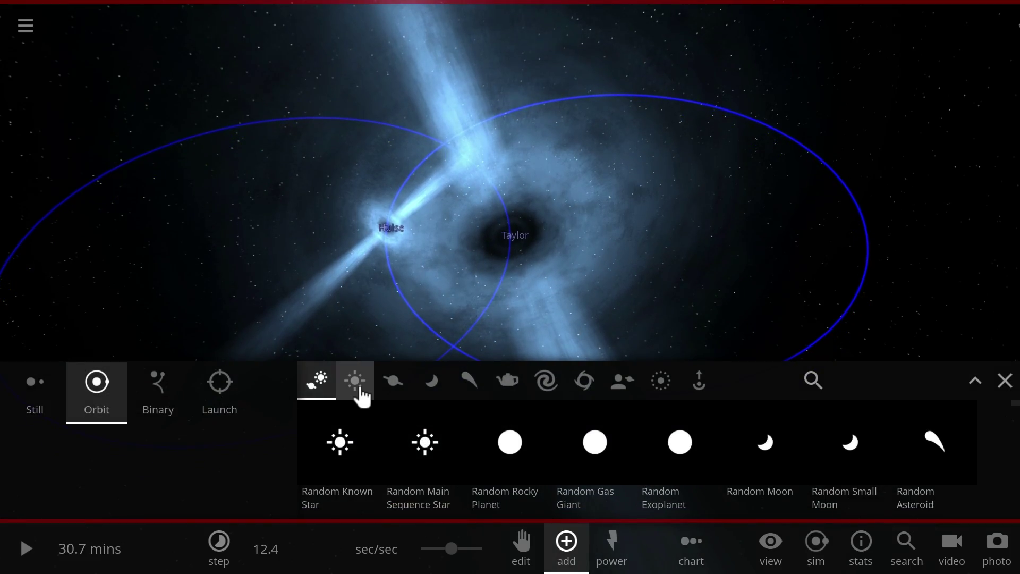
left_click(485, 442)
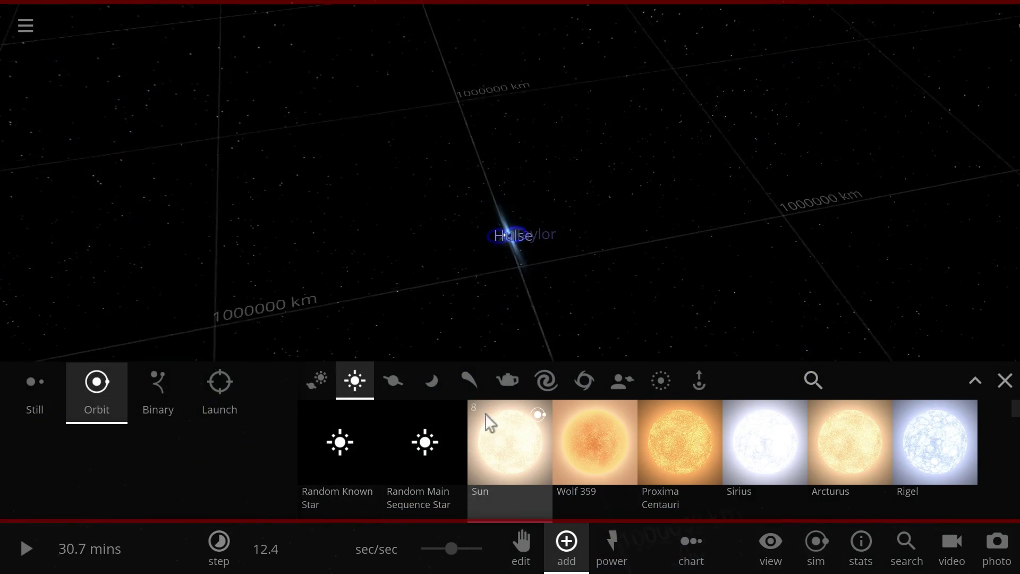
scroll(518, 247, "up", 10)
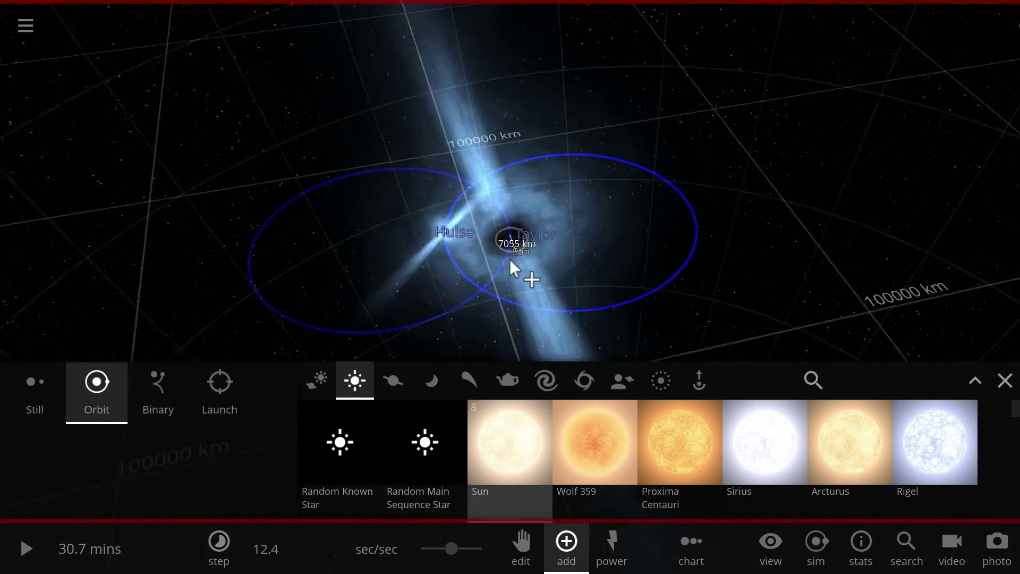
scroll(449, 272, "down", 4)
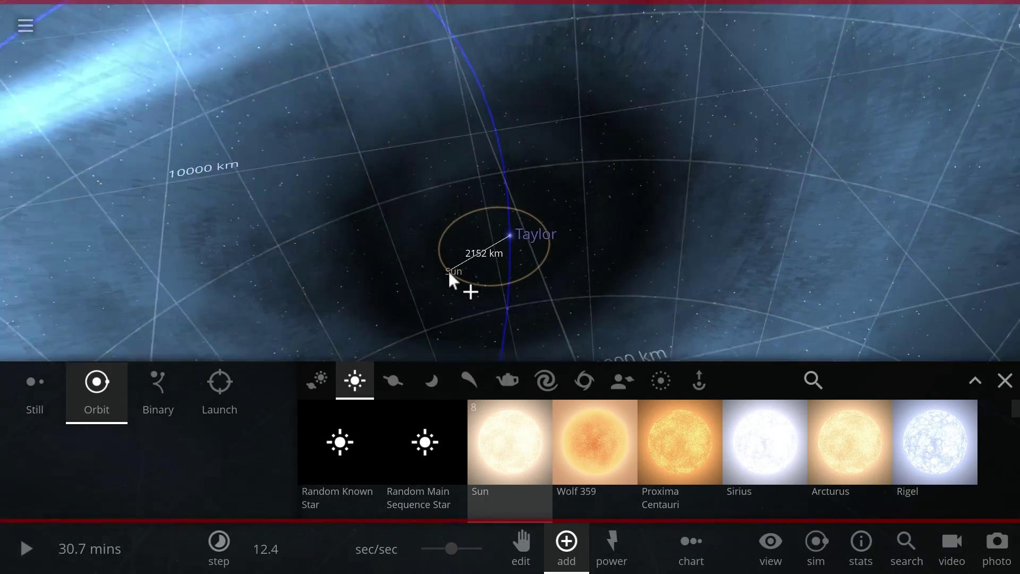
scroll(449, 271, "down", 8)
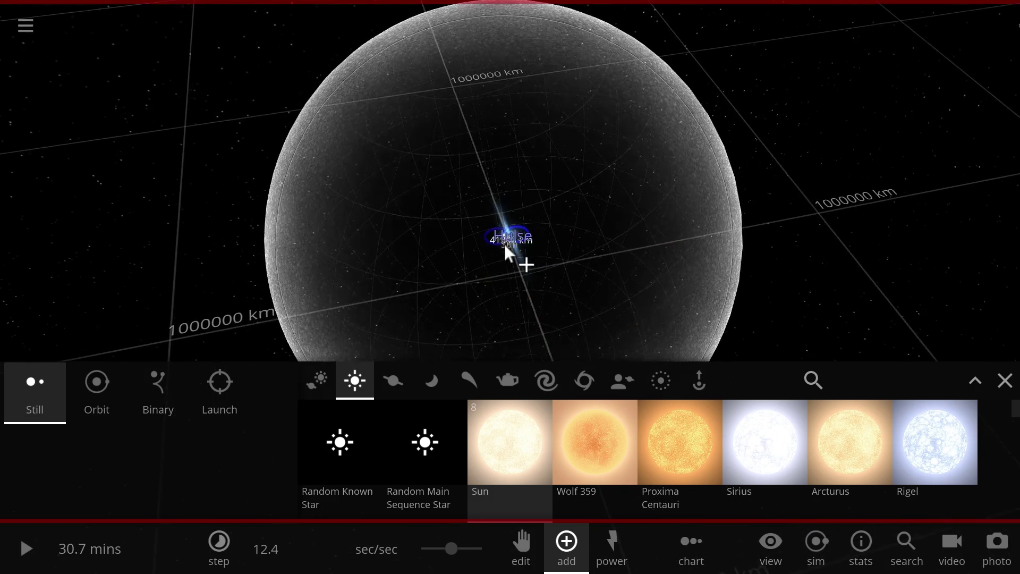
scroll(505, 243, "up", 8)
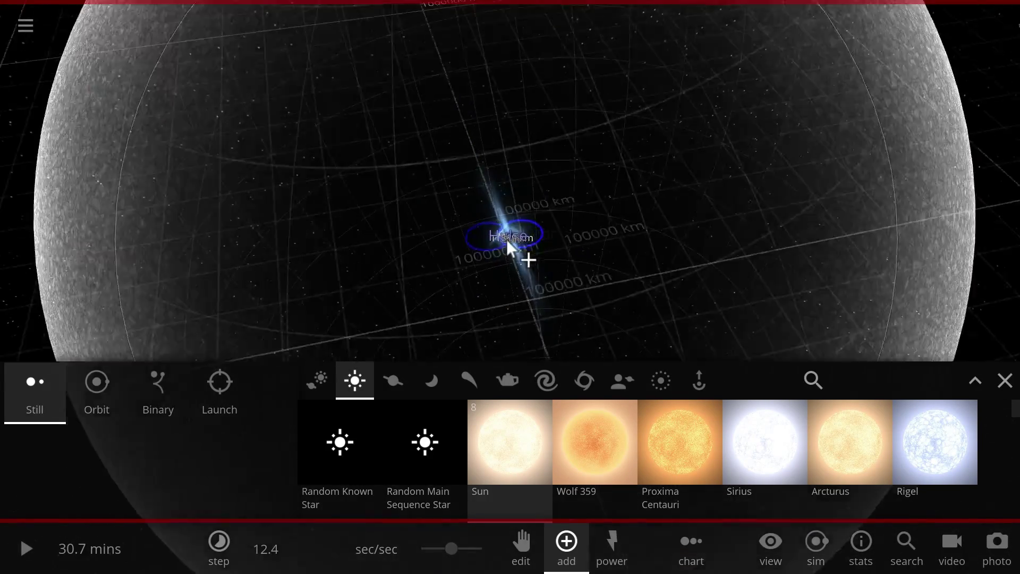
scroll(504, 243, "up", 3)
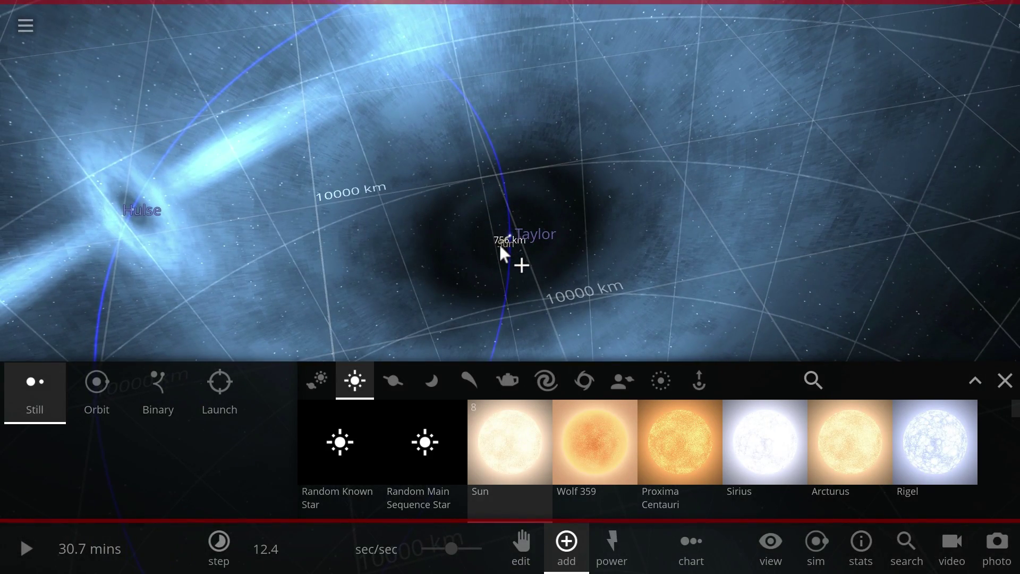
left_click(500, 245)
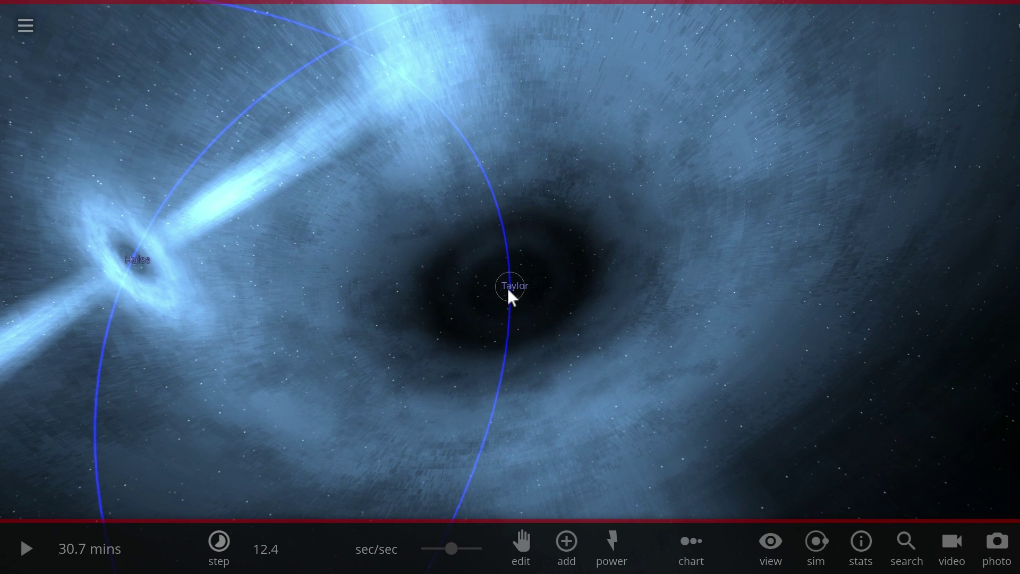
Zoom close to Taylor, run briefly, pause at 31.9 mins, and orbit to bring Hulse upper left.
left_click_drag(515, 330, 524, 301)
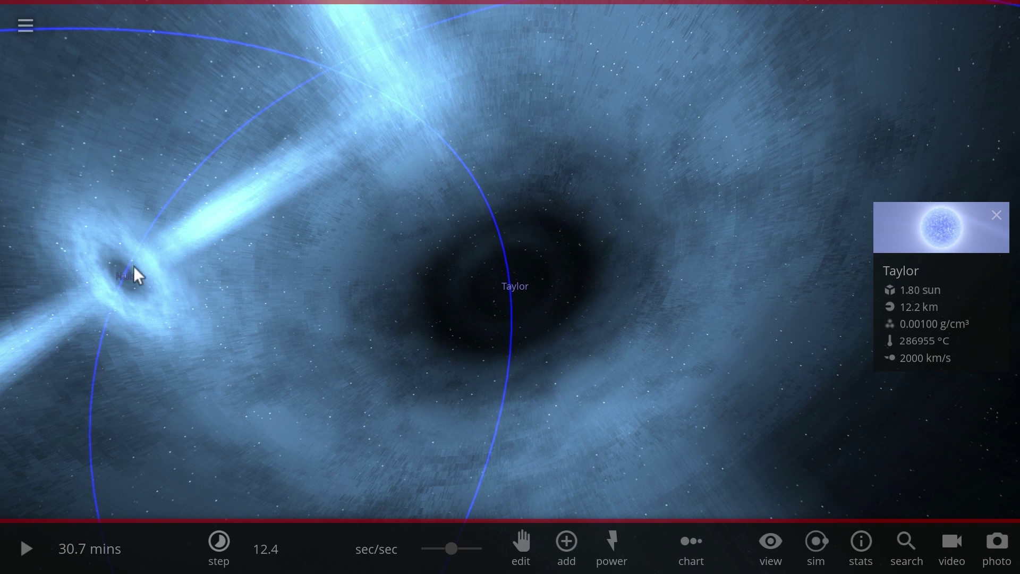
scroll(499, 282, "down", 5)
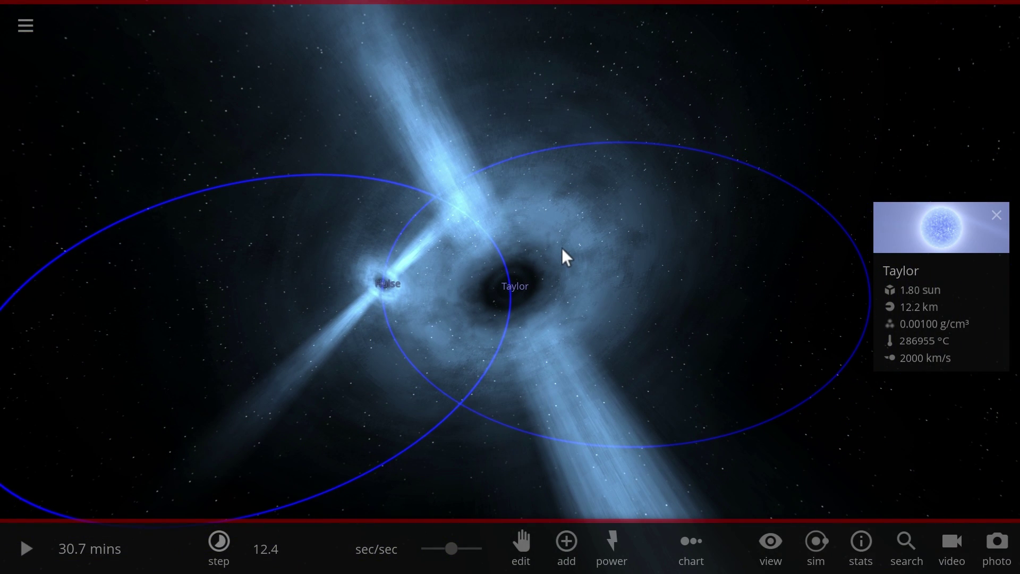
scroll(562, 258, "up", 5)
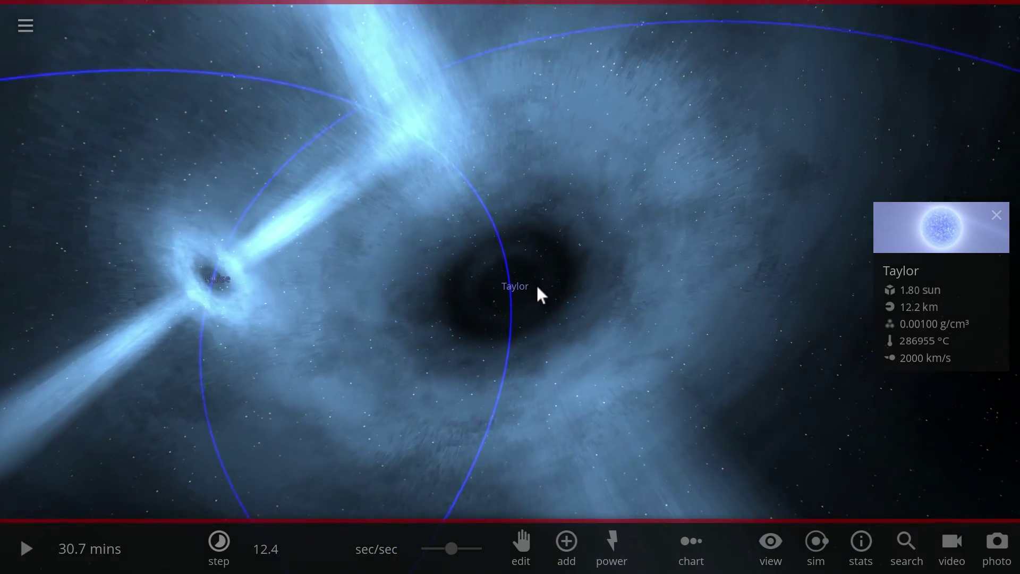
scroll(509, 285, "up", 5)
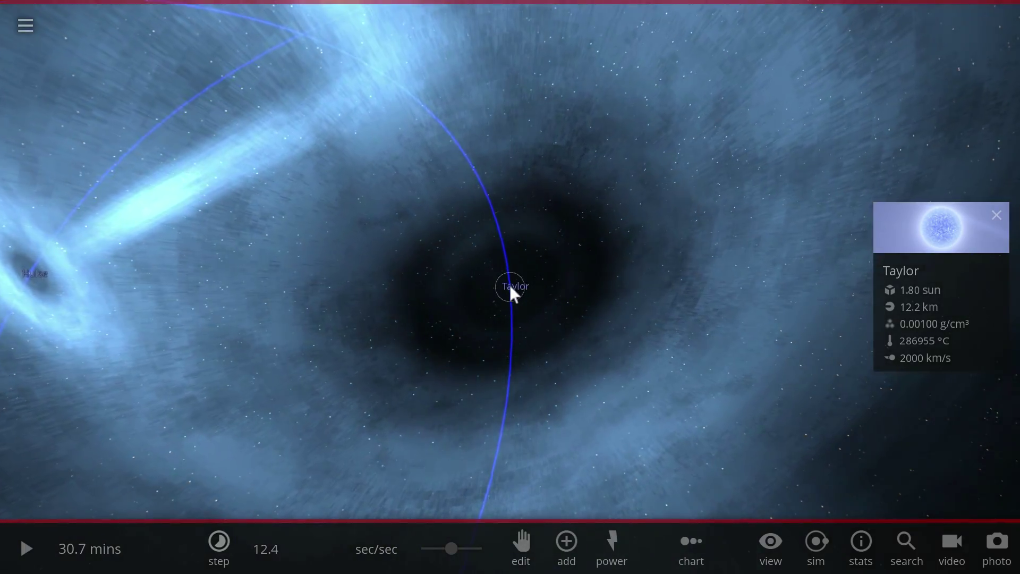
key("space")
scroll(515, 301, "down", 5)
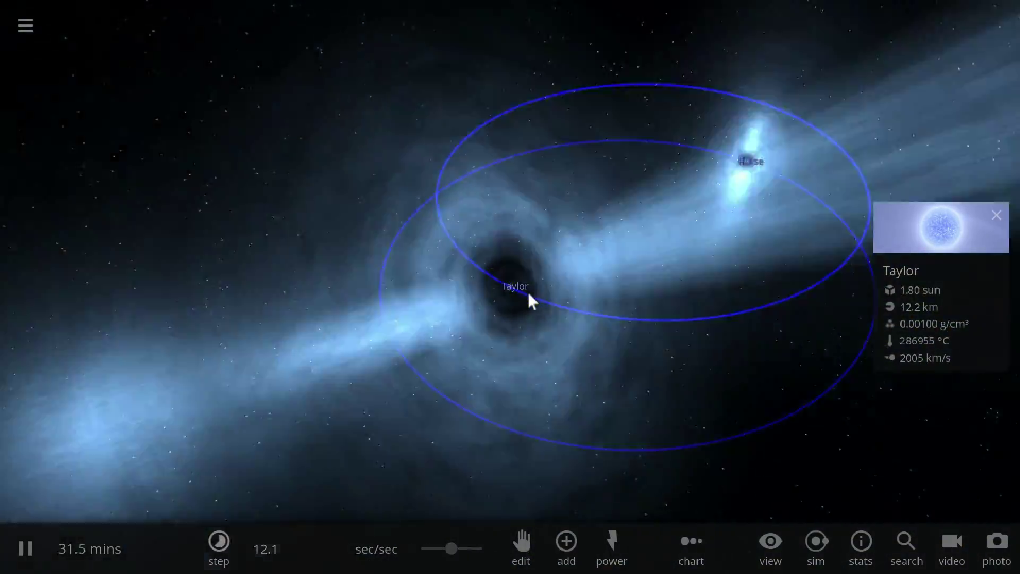
key("space")
scroll(533, 309, "up", 5)
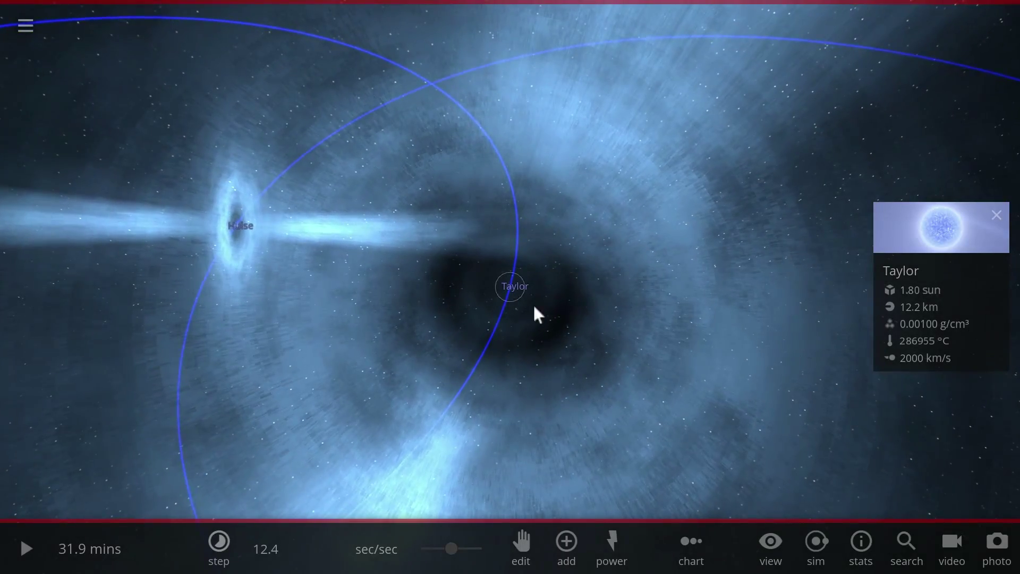
left_click_drag(535, 310, 530, 343)
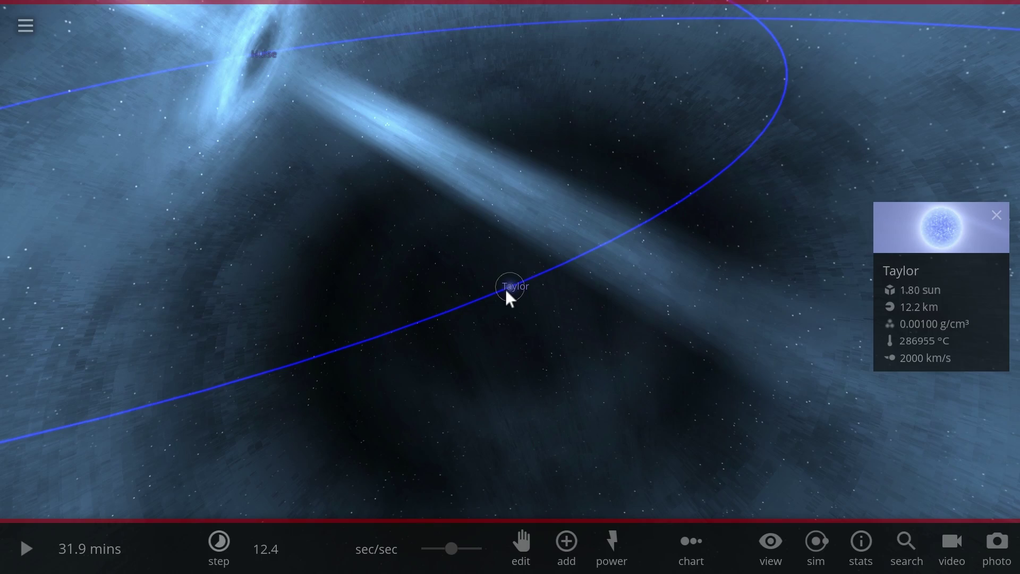
Resume at milliseconds per second, checking Hulse's details, then Taylor's at 1993 km/s.
key("space")
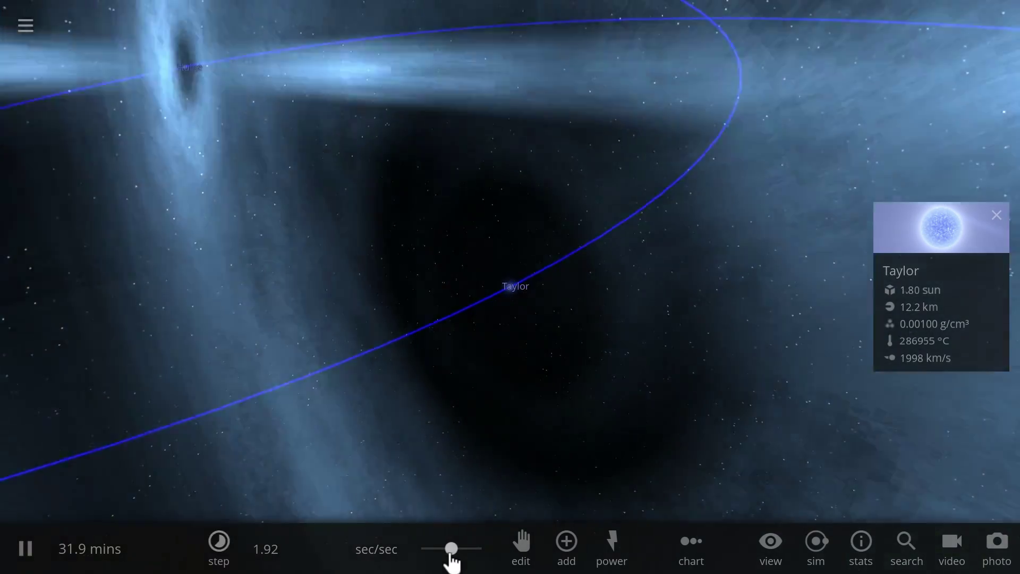
left_click_drag(451, 553, 432, 558)
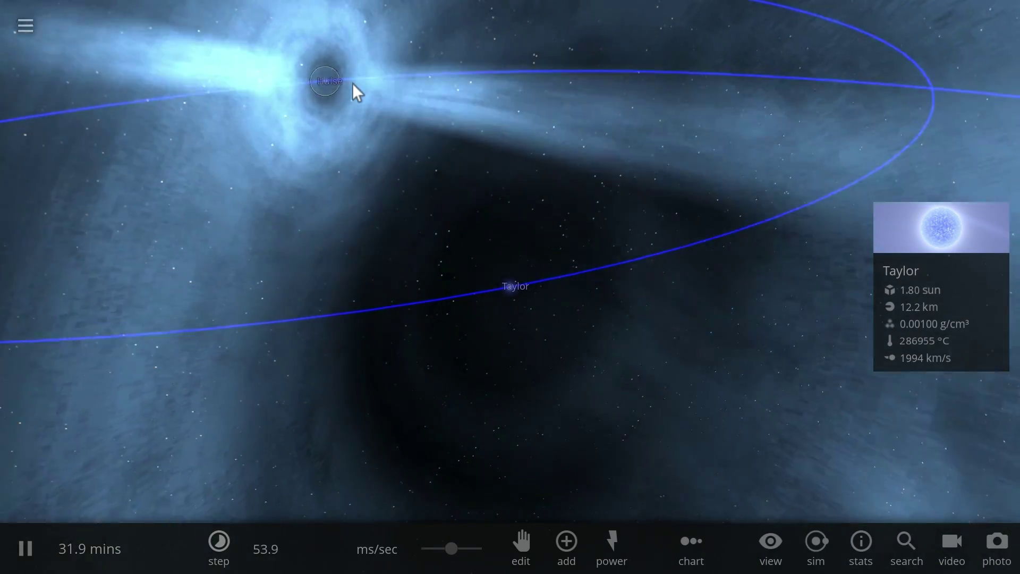
key("space")
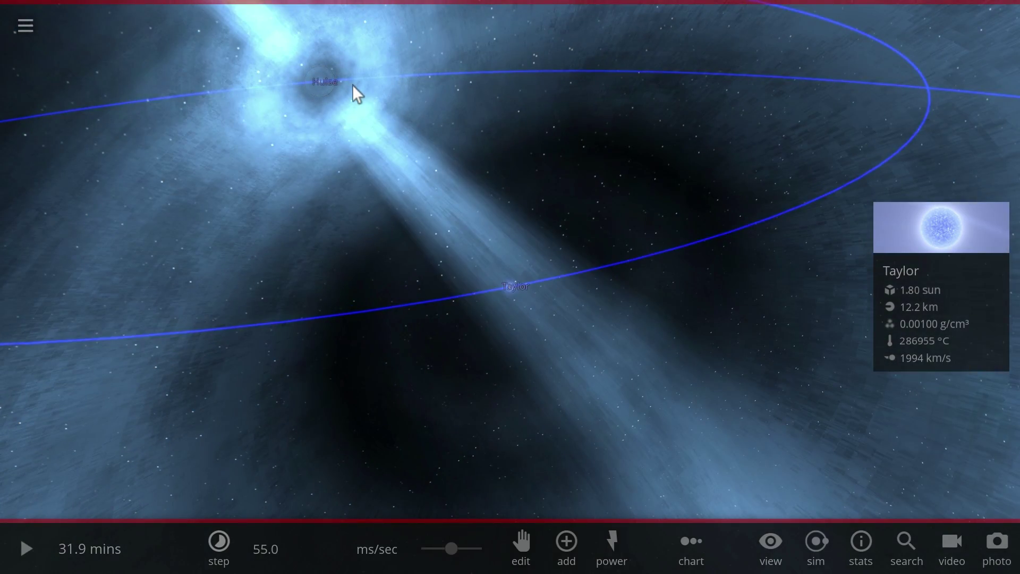
left_click(354, 86)
key("space")
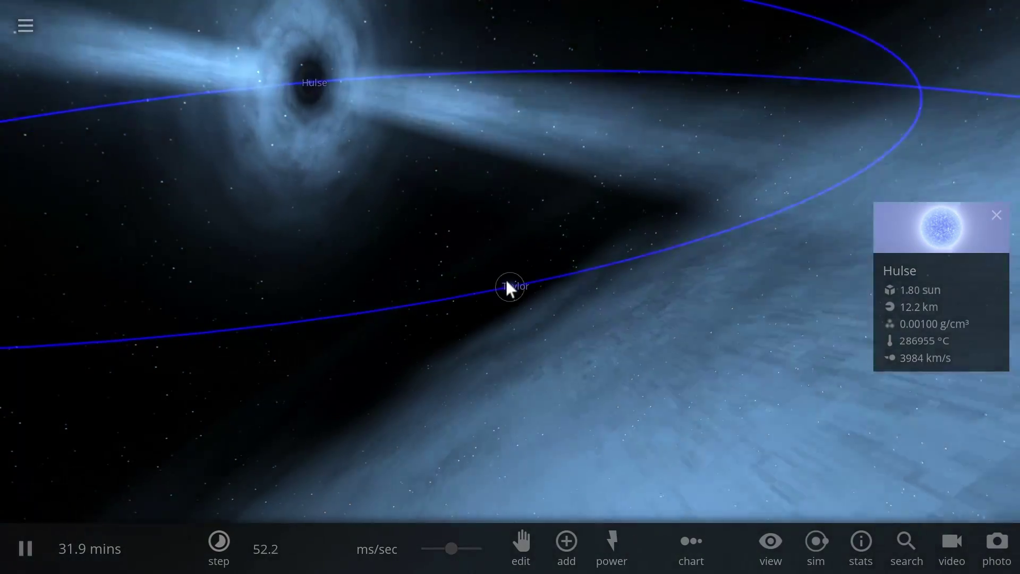
left_click(507, 283)
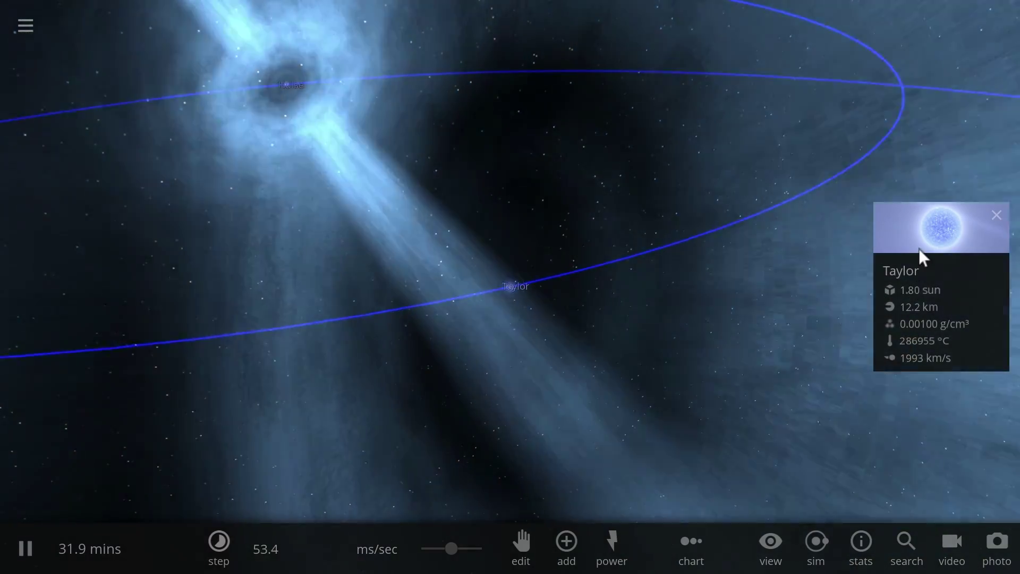
Set Taylor's mass to 1.4 suns in its properties.
left_click(919, 246)
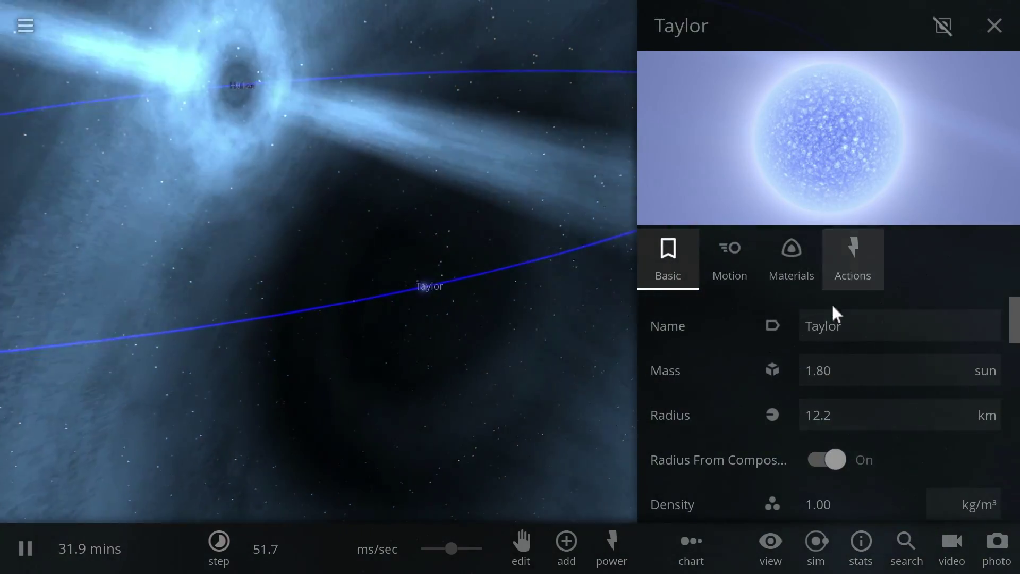
left_click(860, 372)
type("1.")
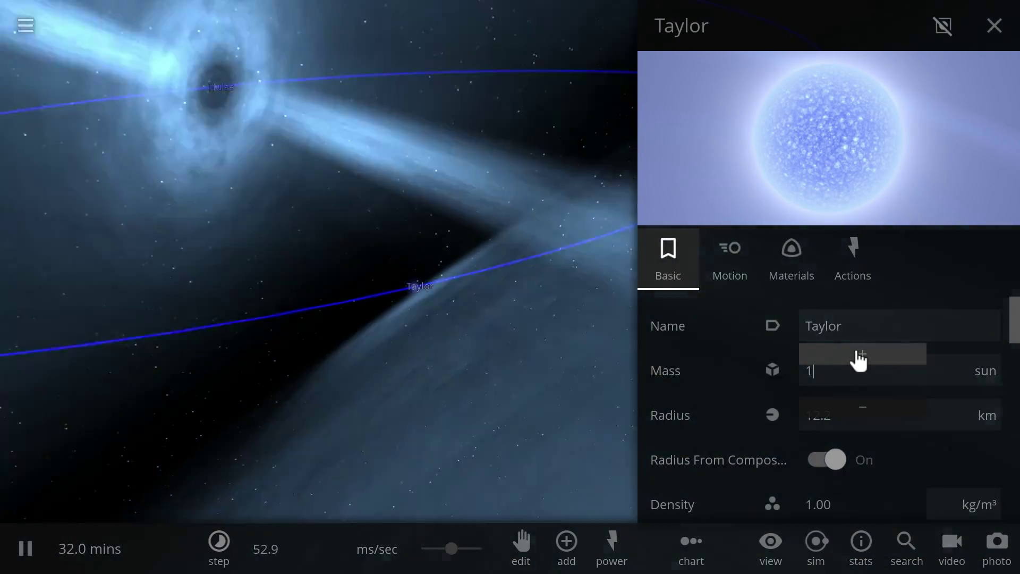
type("4")
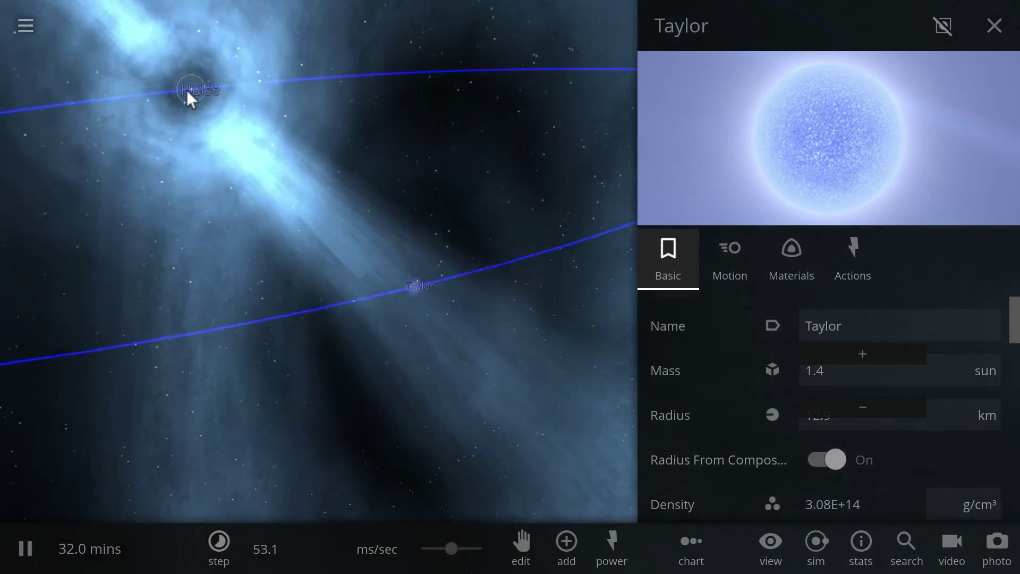
Set Hulse's mass to 1.4 suns, giving it a 12.9 km radius.
left_click(186, 91)
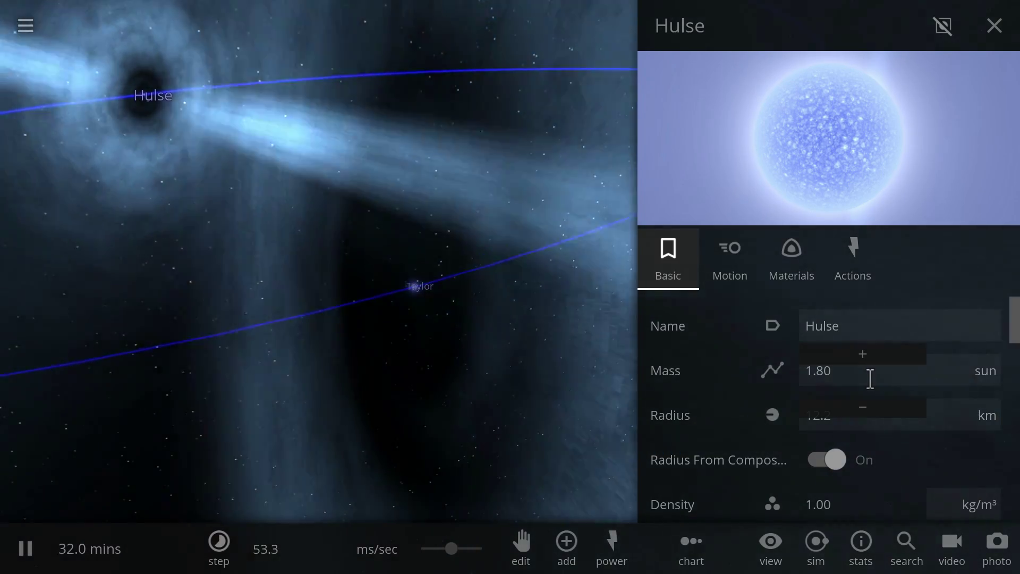
left_click(870, 378)
type("1.4")
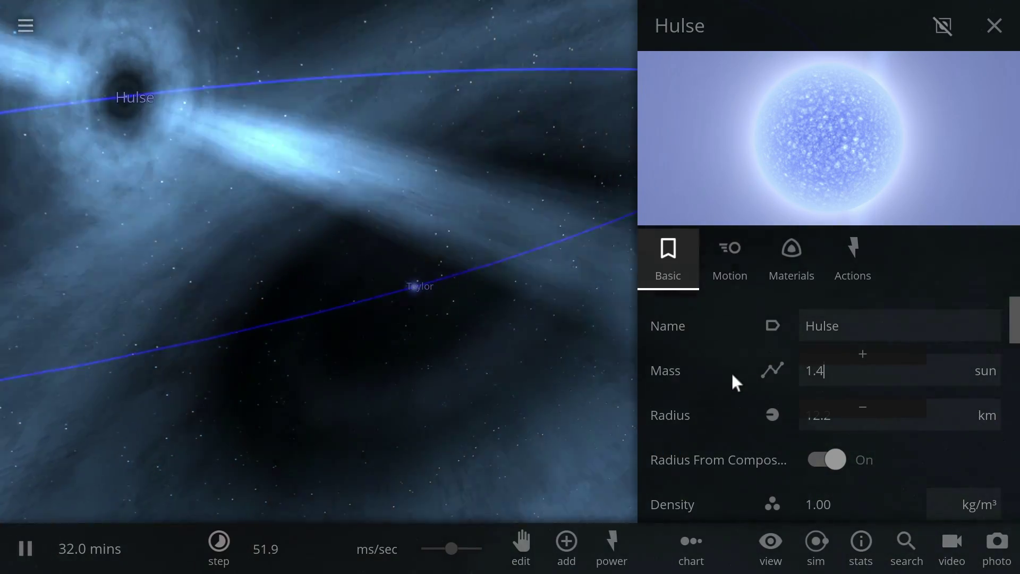
key("Return")
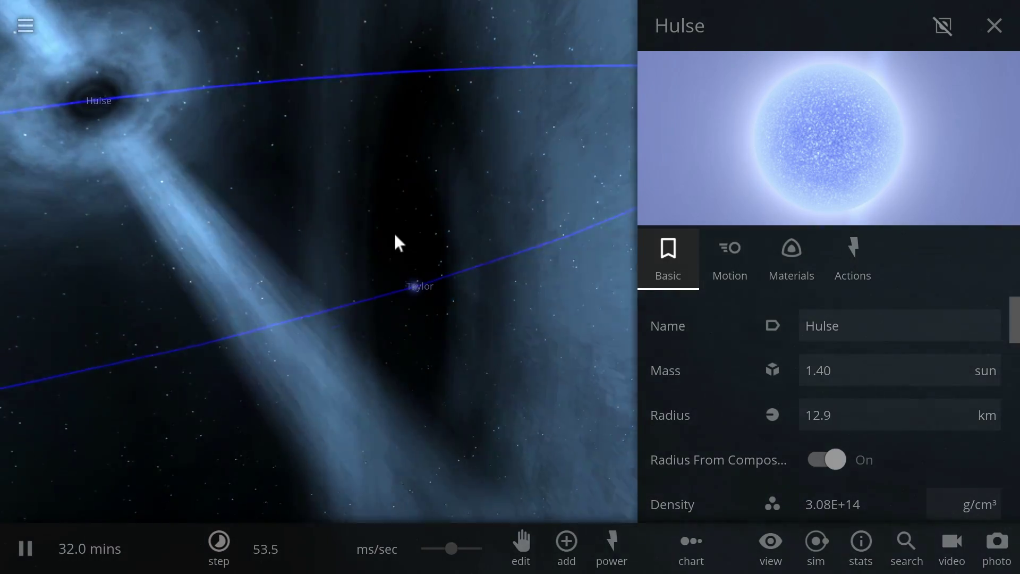
scroll(394, 239, "down", 5)
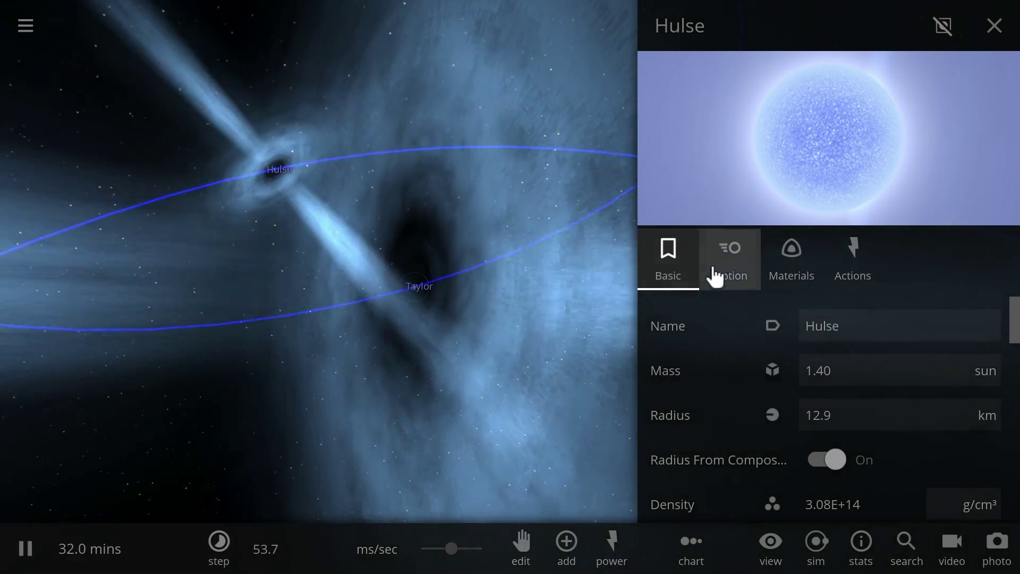
Give Hulse a 3 light-second semi-major axis and 0.63 eccentricity in its Motion settings.
left_click(716, 276)
scroll(829, 346, "down", 3)
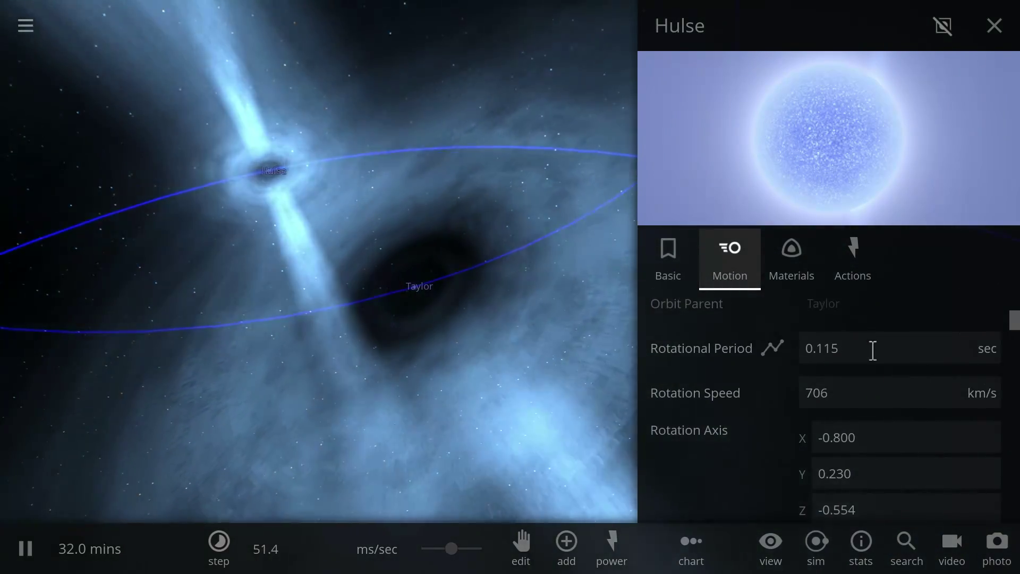
scroll(874, 355, "down", 3)
scroll(874, 357, "down", 10)
left_click(972, 413)
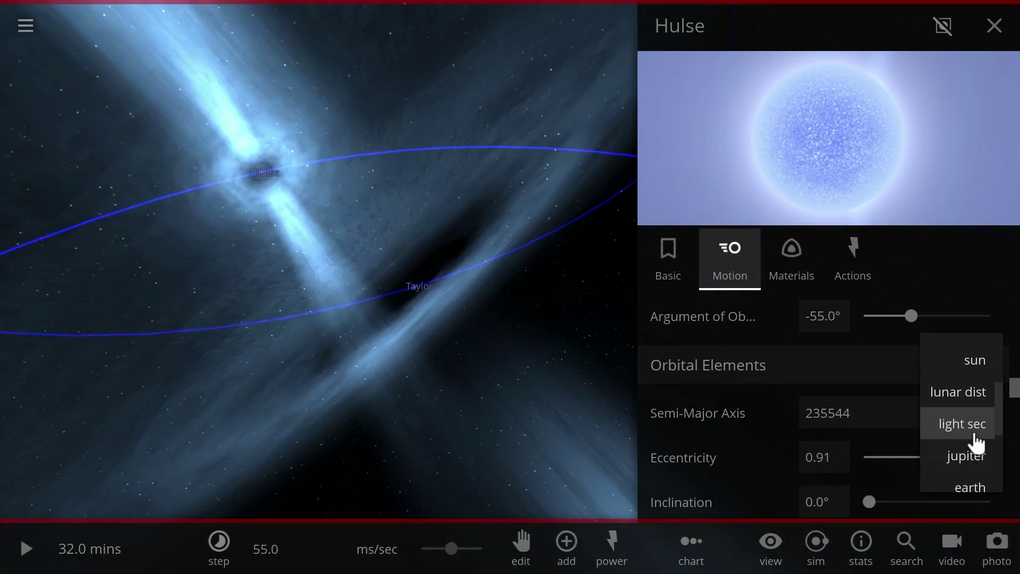
left_click(968, 439)
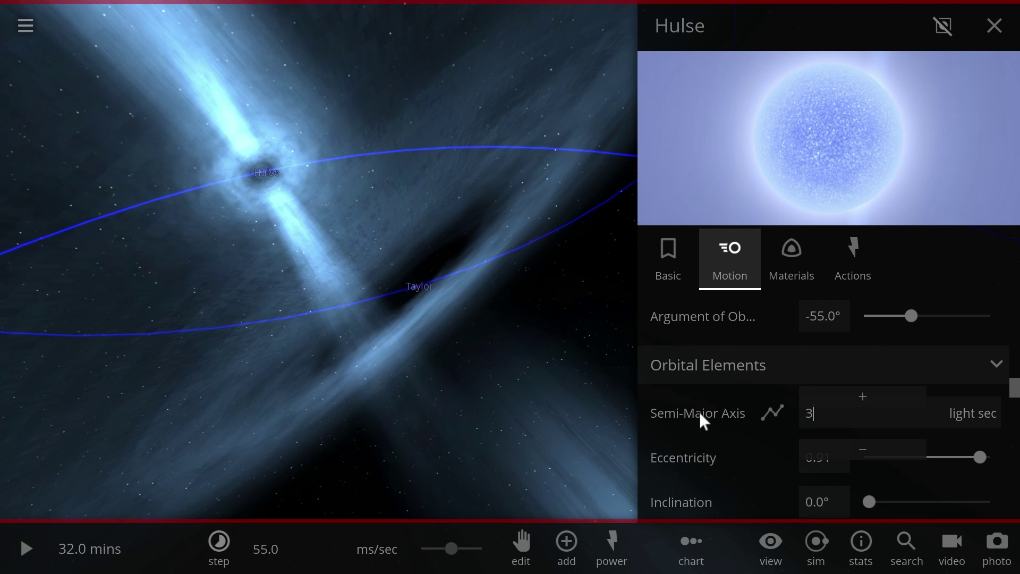
type("3")
key("Return")
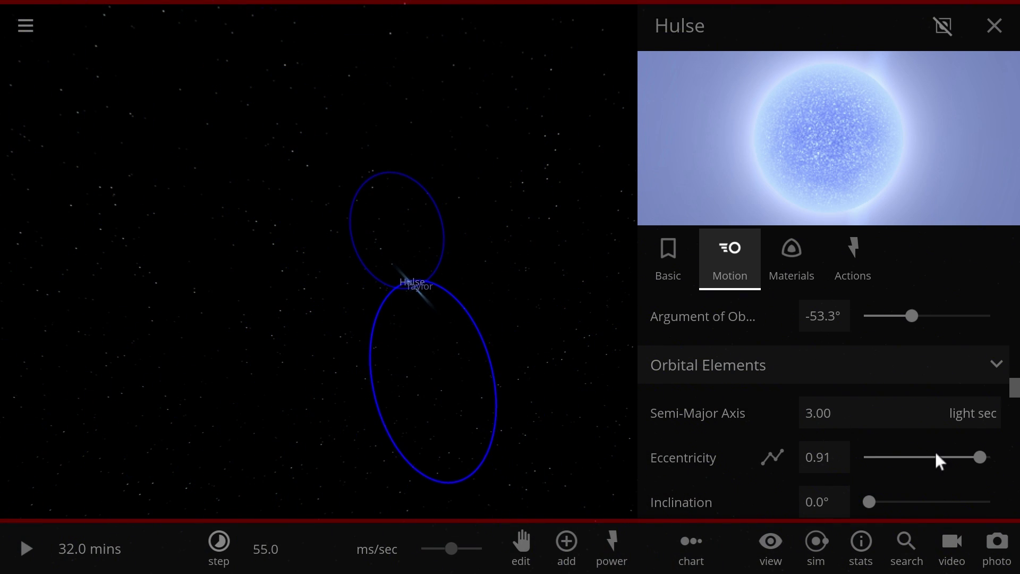
left_click_drag(985, 465, 948, 458)
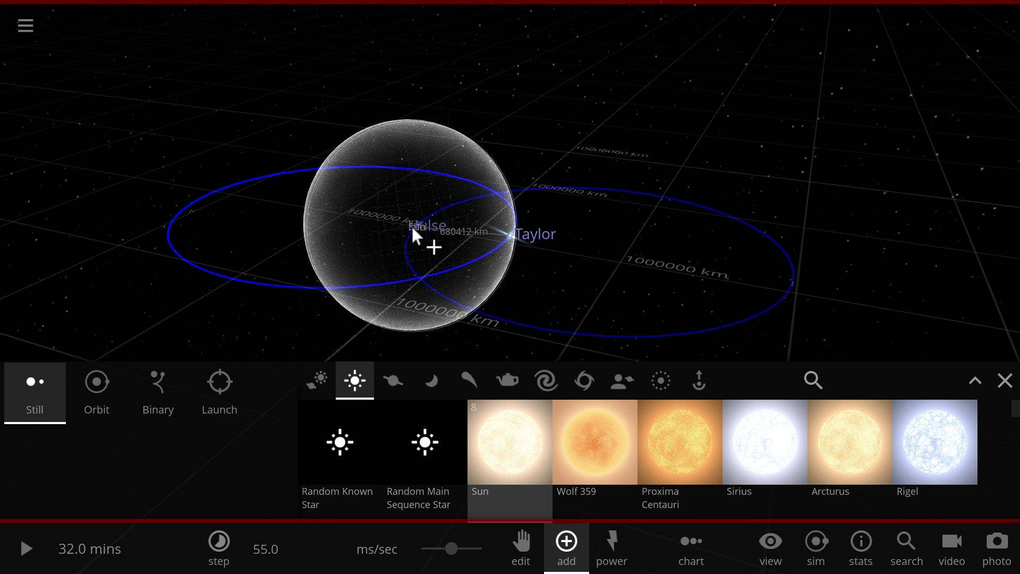
Cancel the Sun placement, close the Add catalogue, and run at 9.47 mins/sec from an oblique view.
key("Escape")
left_click_drag(448, 546, 476, 552)
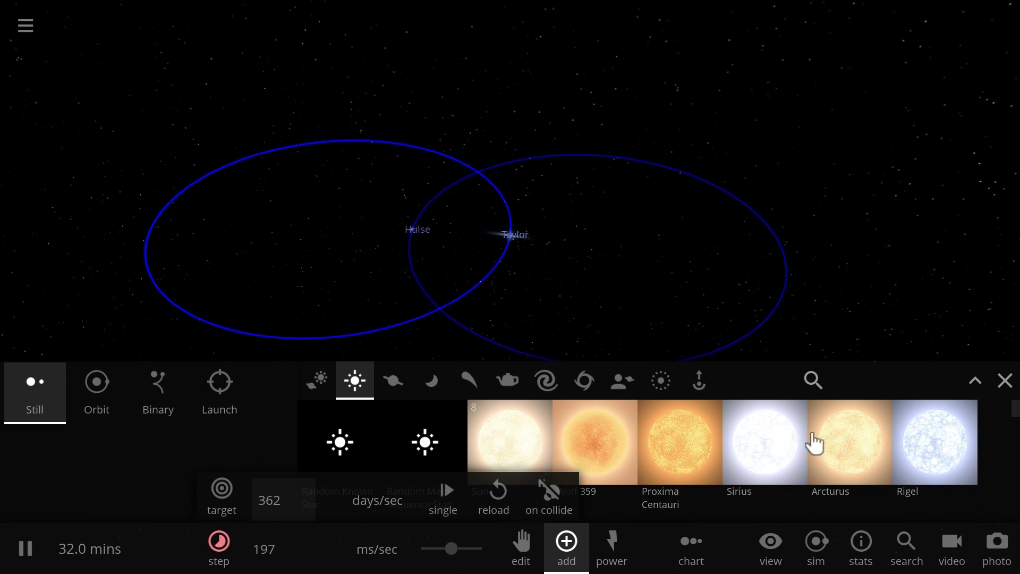
left_click(1004, 380)
scroll(409, 410, "up", 5)
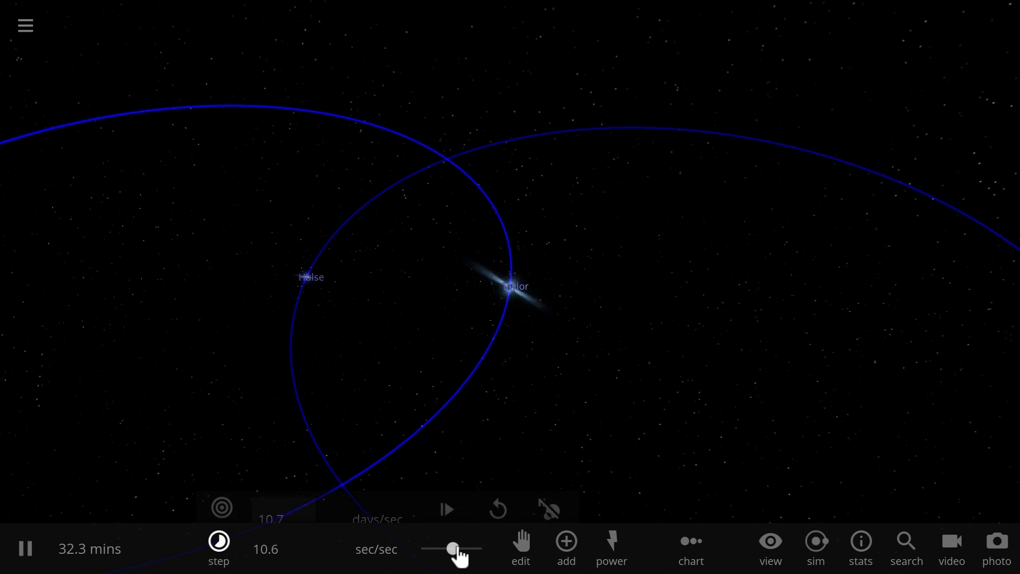
left_click_drag(462, 559, 466, 557)
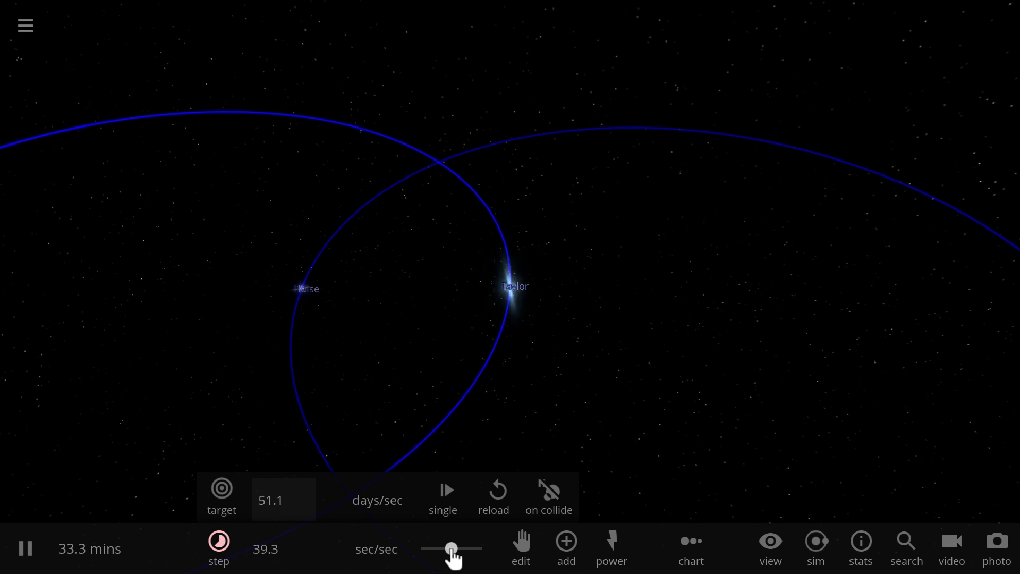
left_click_drag(449, 399, 562, 377)
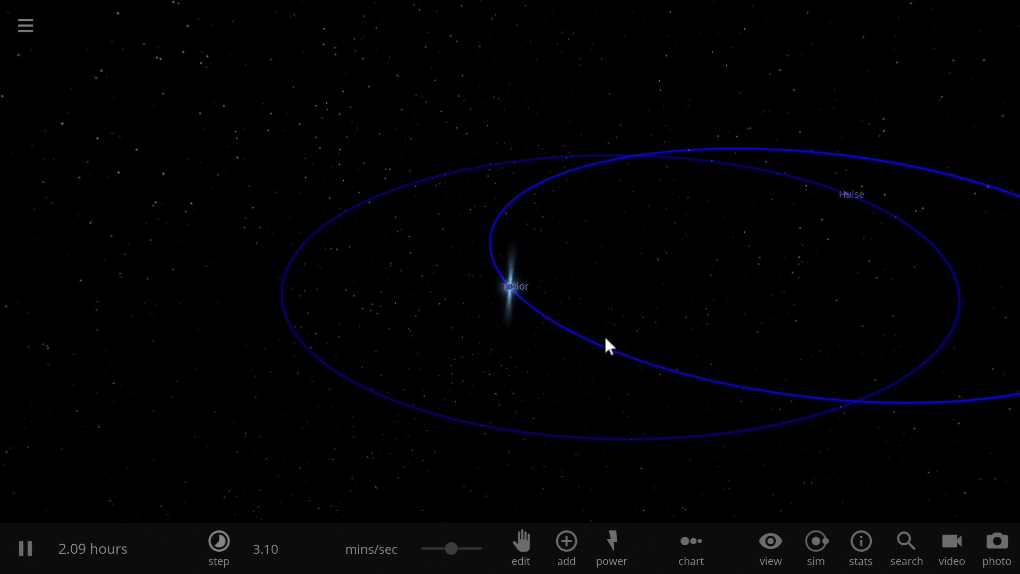
left_click_drag(456, 557, 453, 535)
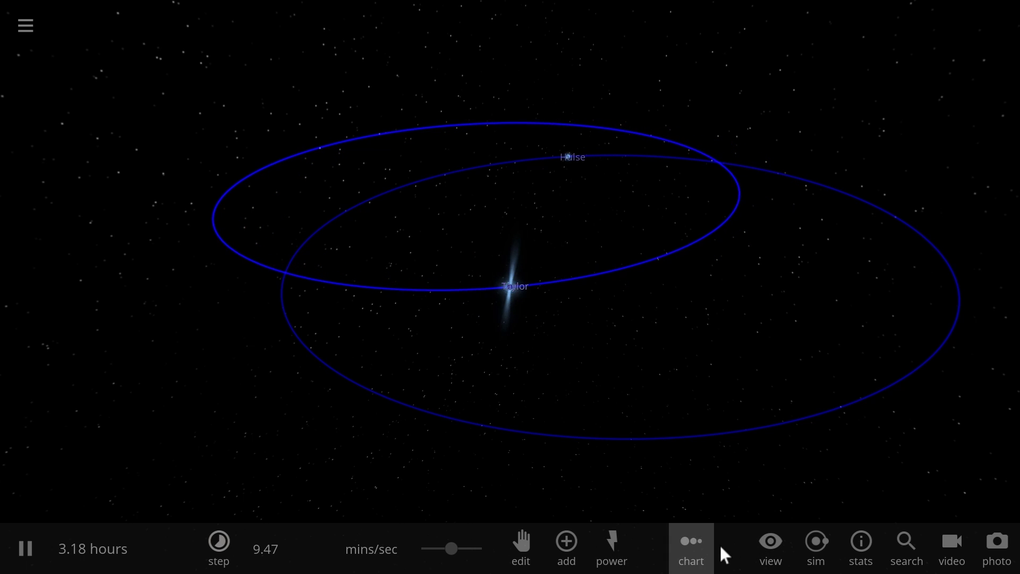
Turn the Orbits display off, raise the speed to about 14 mins/sec, and reopen View options.
left_click(761, 557)
left_click(573, 517)
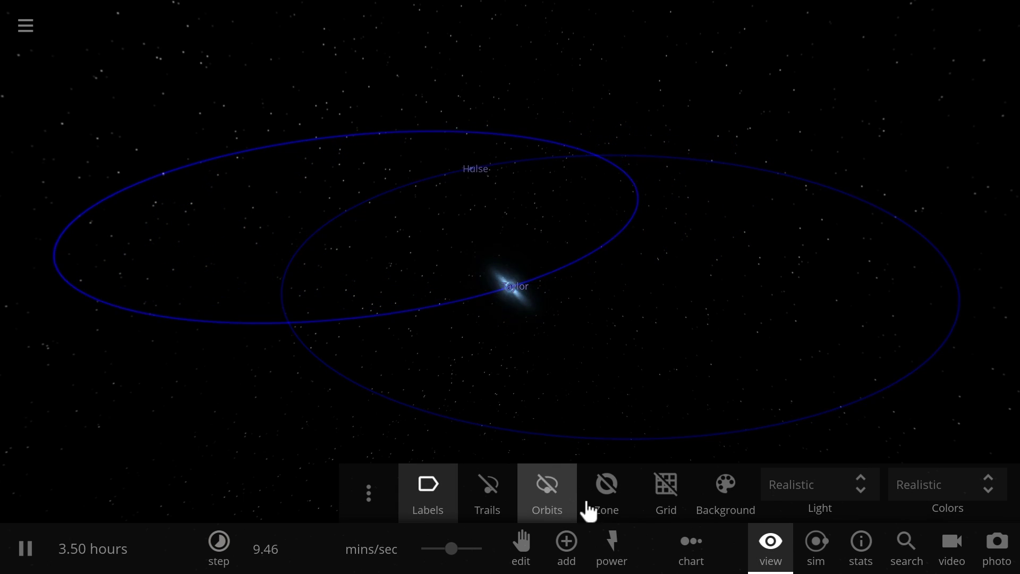
left_click(771, 557)
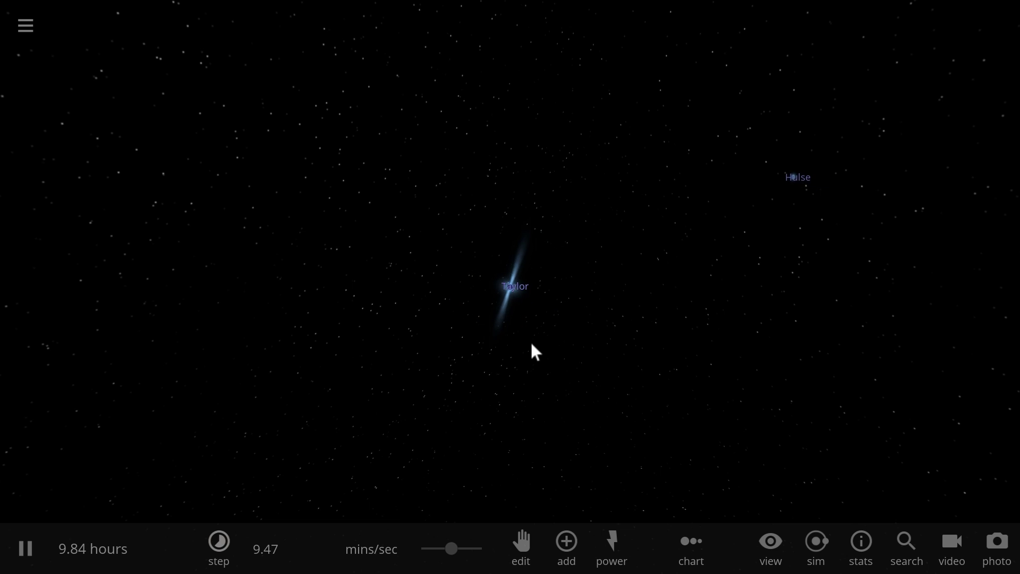
left_click(461, 549)
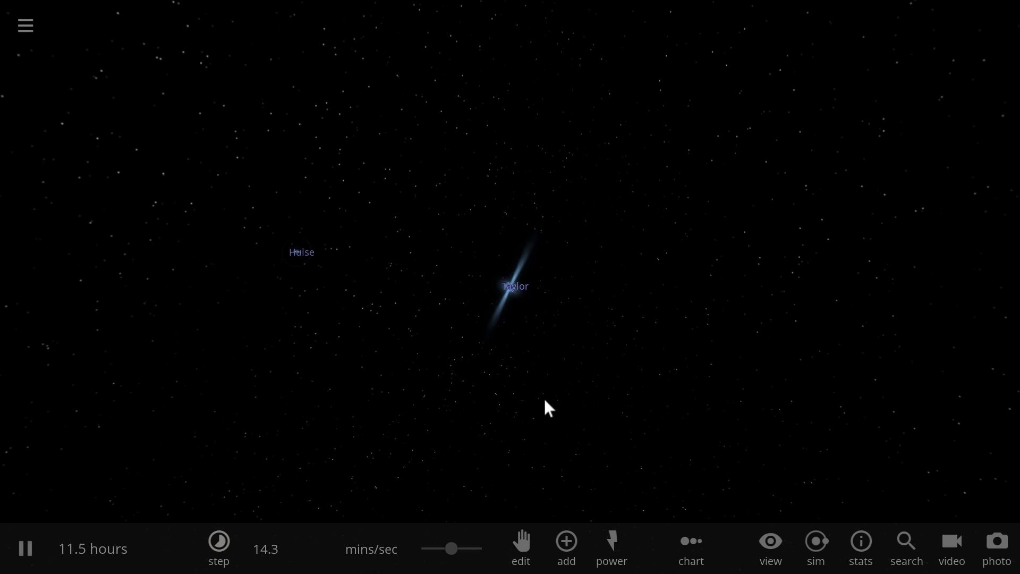
left_click(776, 555)
Hide the star name labels and drag the speed slider down to 5.54 sec/sec.
left_click(426, 494)
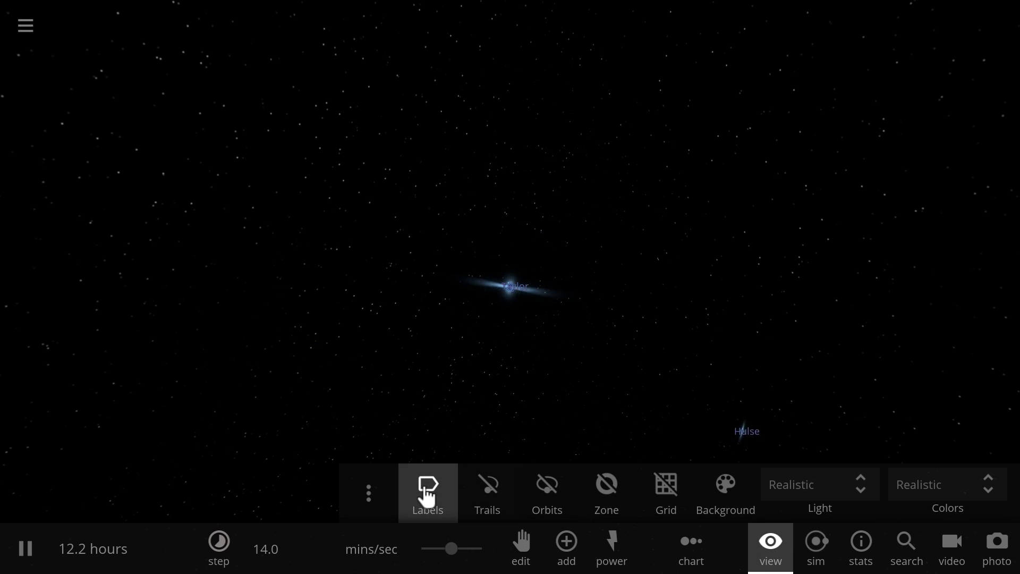
left_click(776, 547)
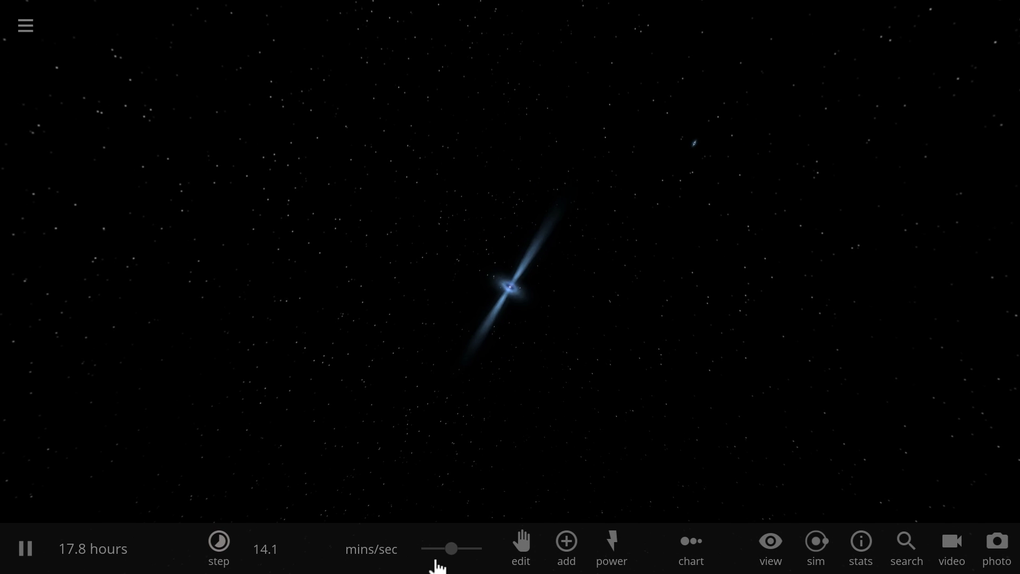
left_click_drag(456, 556, 438, 554)
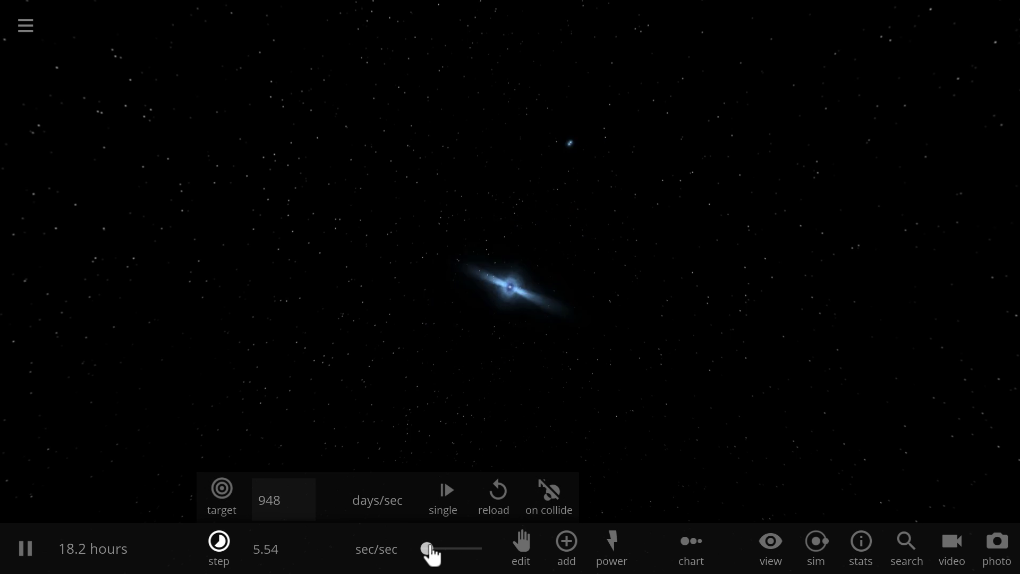
Select the Taylor pulsar and open its full properties at the orbital elements.
left_click(510, 291)
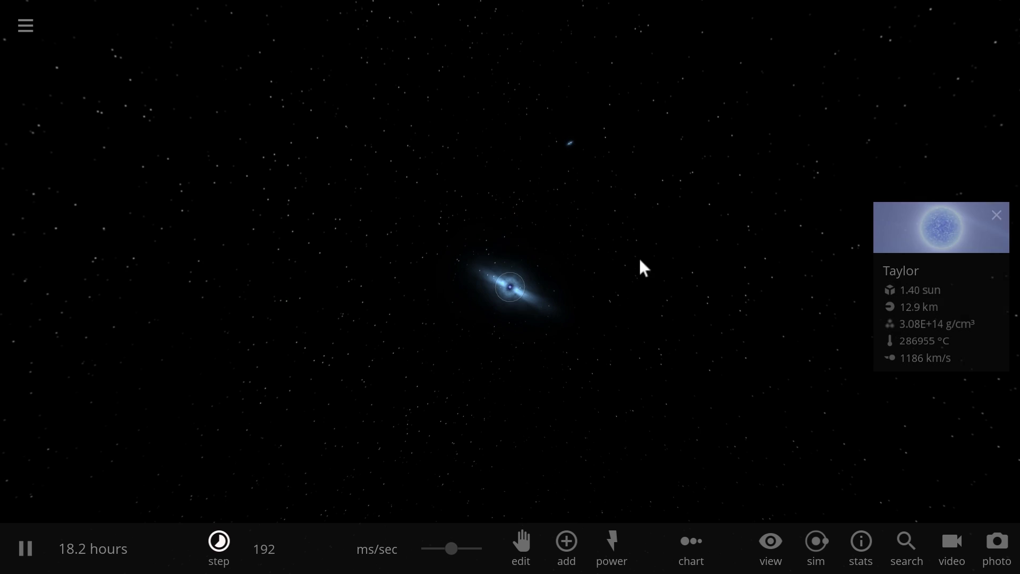
left_click(940, 239)
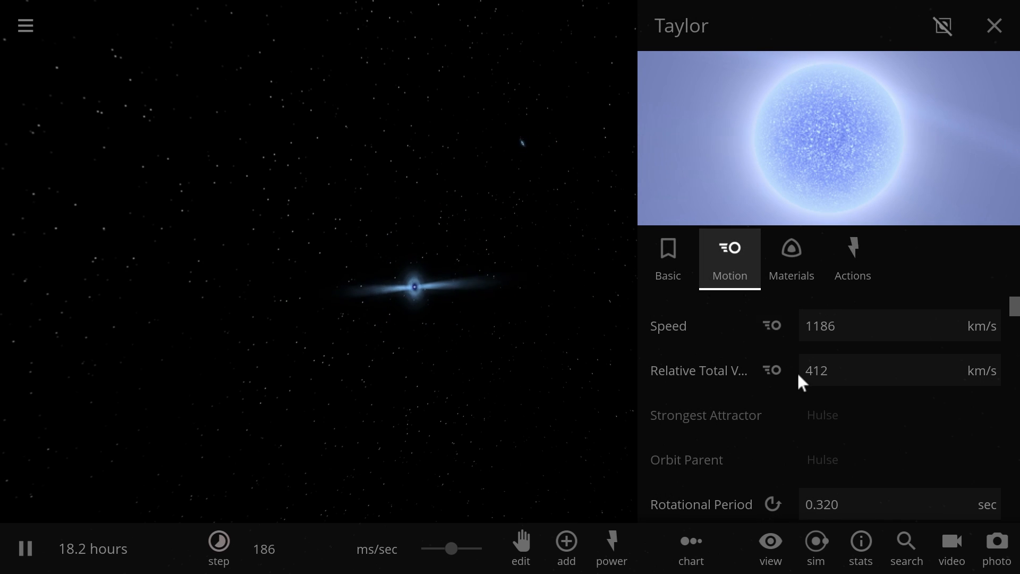
scroll(802, 377, "down", 5)
scroll(811, 366, "down", 8)
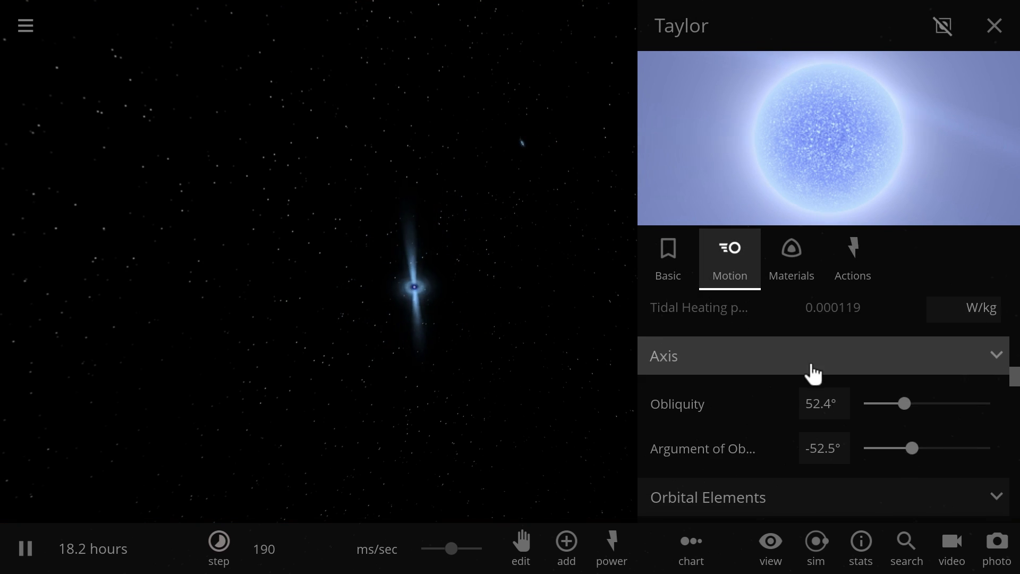
scroll(812, 374, "up", 3)
scroll(833, 384, "down", 4)
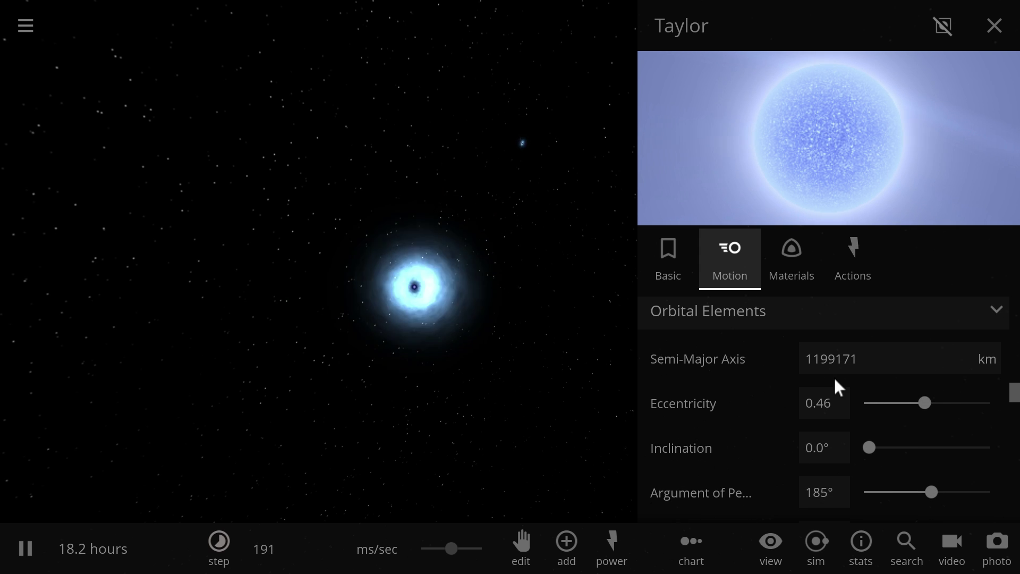
Start lowering Taylor's semi-major axis with the minus spinner and commit the value.
left_click(910, 357)
left_click_drag(883, 398, 883, 398)
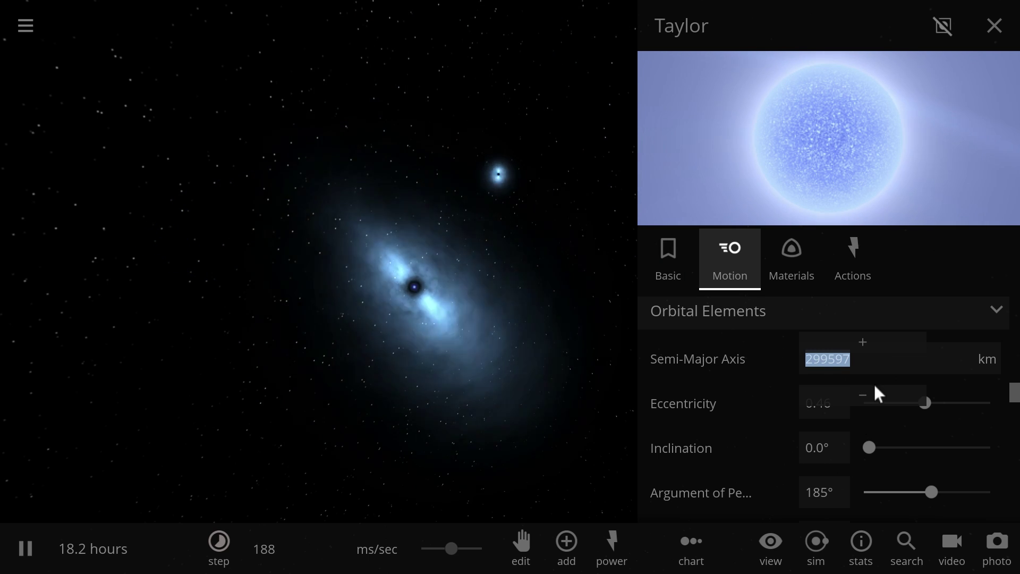
left_click_drag(873, 396, 869, 398)
scroll(414, 330, "up", 3)
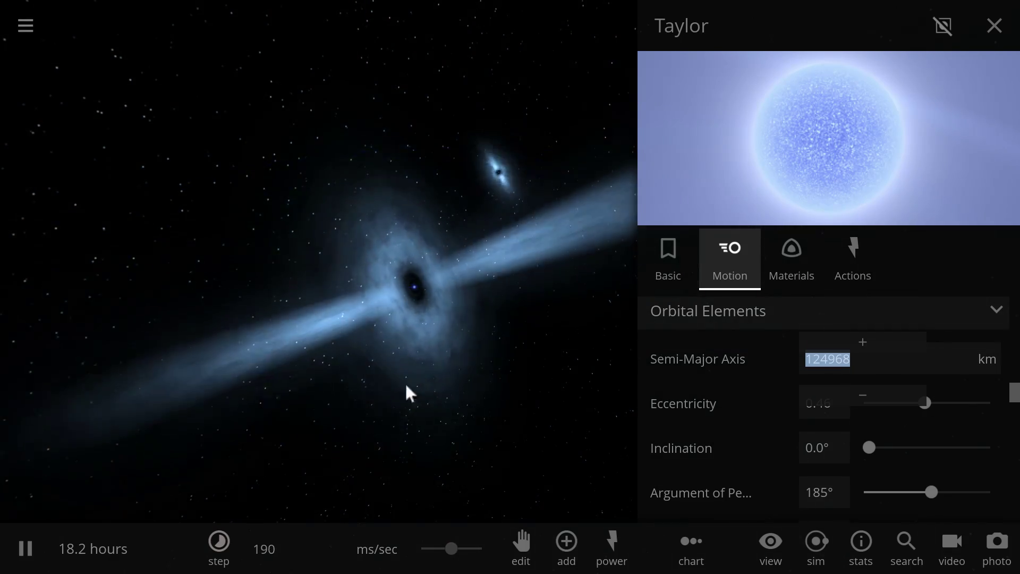
left_click(449, 550)
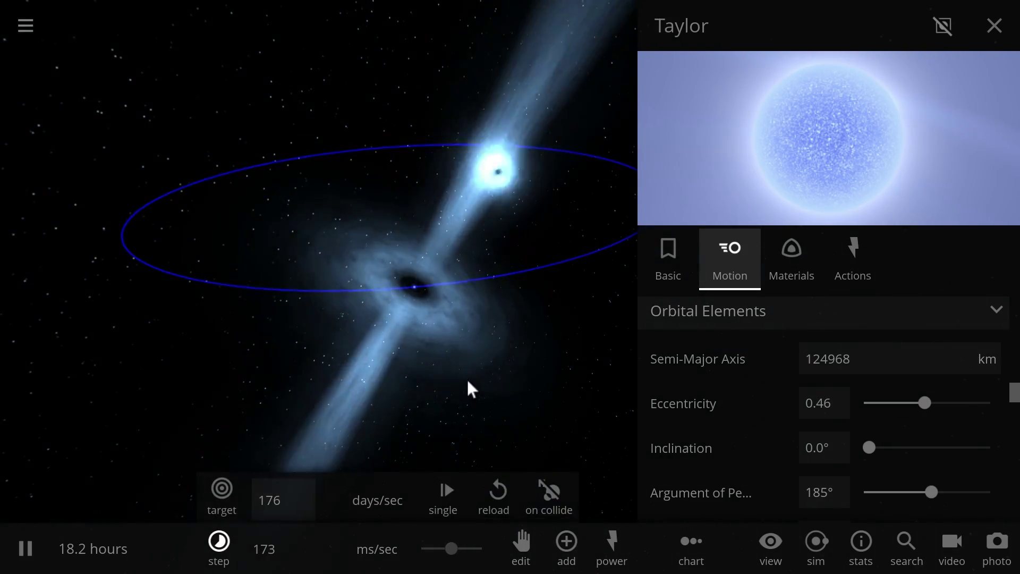
Keep lowering Taylor's semi-major axis through 83600 km down to 35224 km.
left_click(829, 364)
left_click_drag(887, 398, 886, 394)
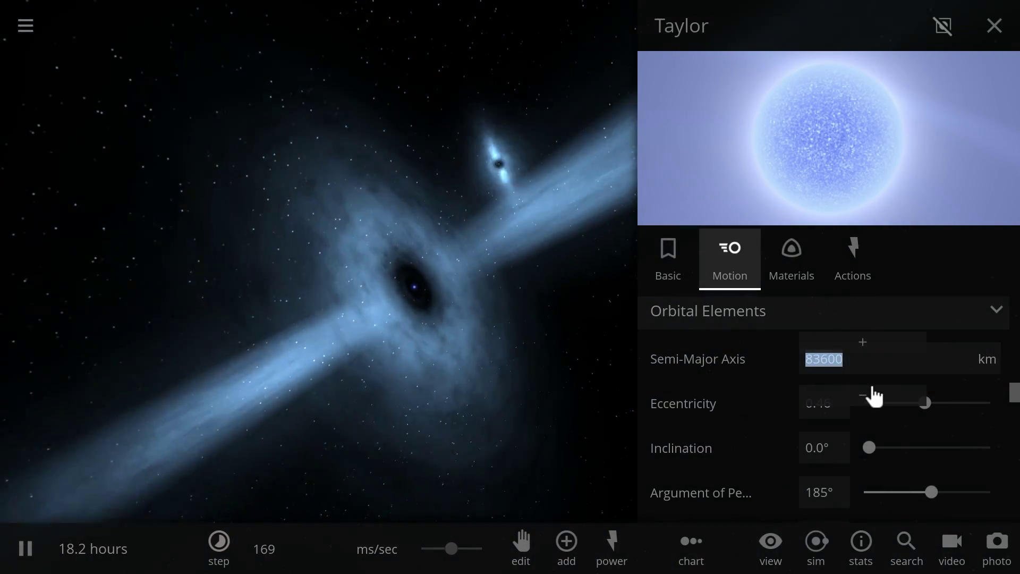
left_click(874, 396)
left_click_drag(874, 396, 871, 392)
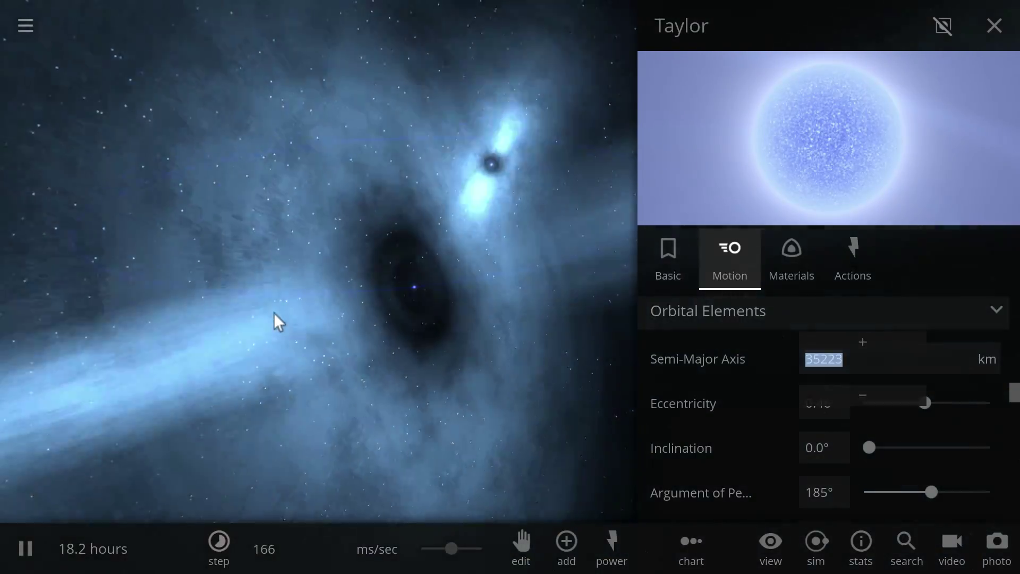
left_click(370, 305)
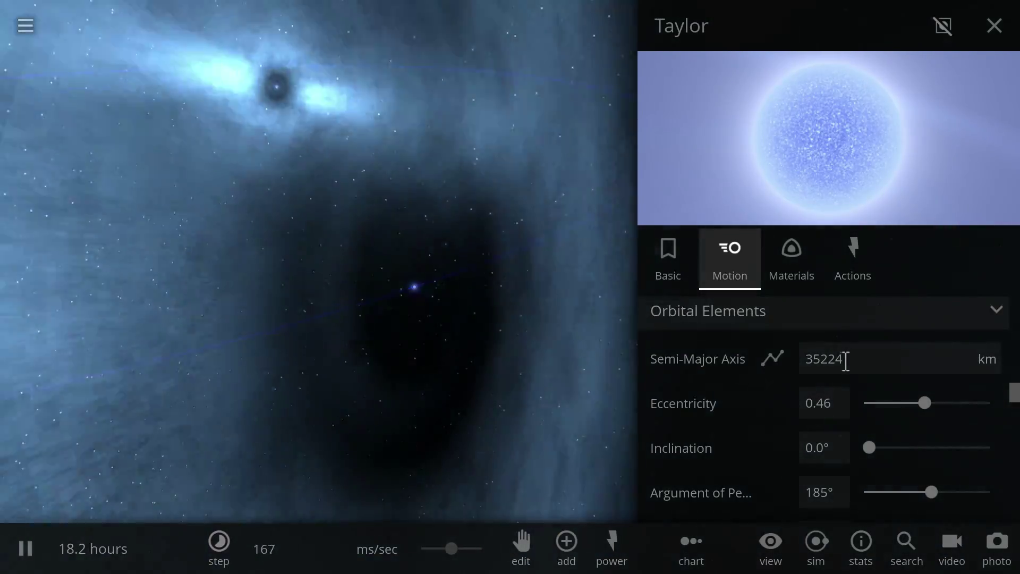
Enter 3576 km as Taylor's semi-major axis.
double_click(849, 356)
type("3576")
key("Return")
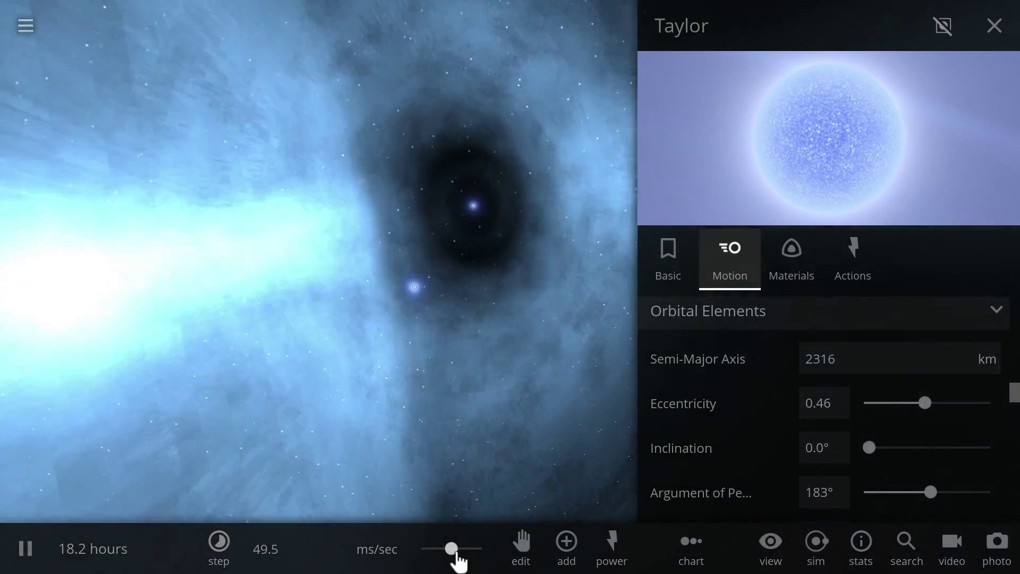
Step Taylor's semi-major axis down from 2316 km to roughly 1200 km.
left_click(451, 549)
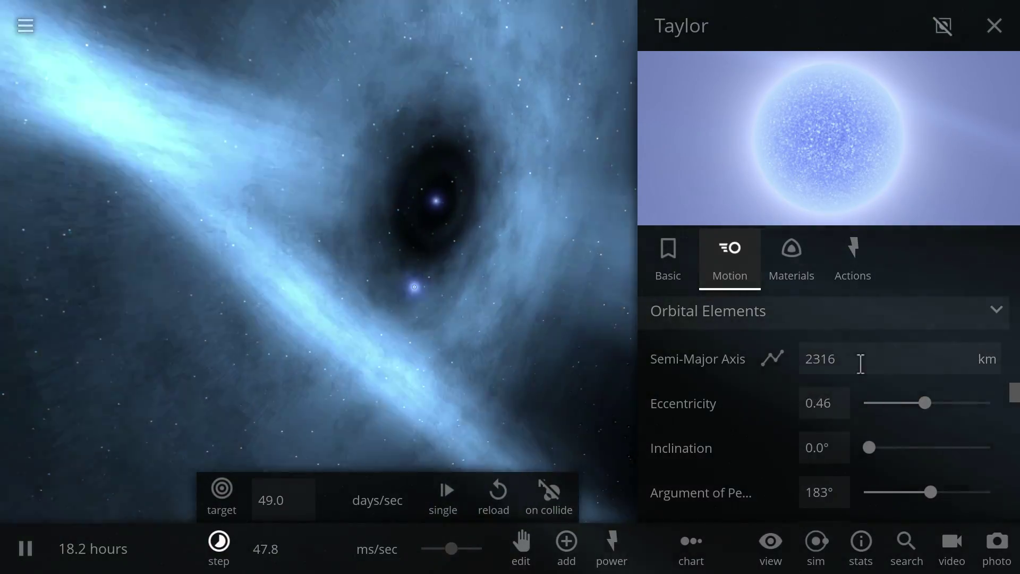
left_click(859, 359)
left_click(876, 401)
left_click(876, 401)
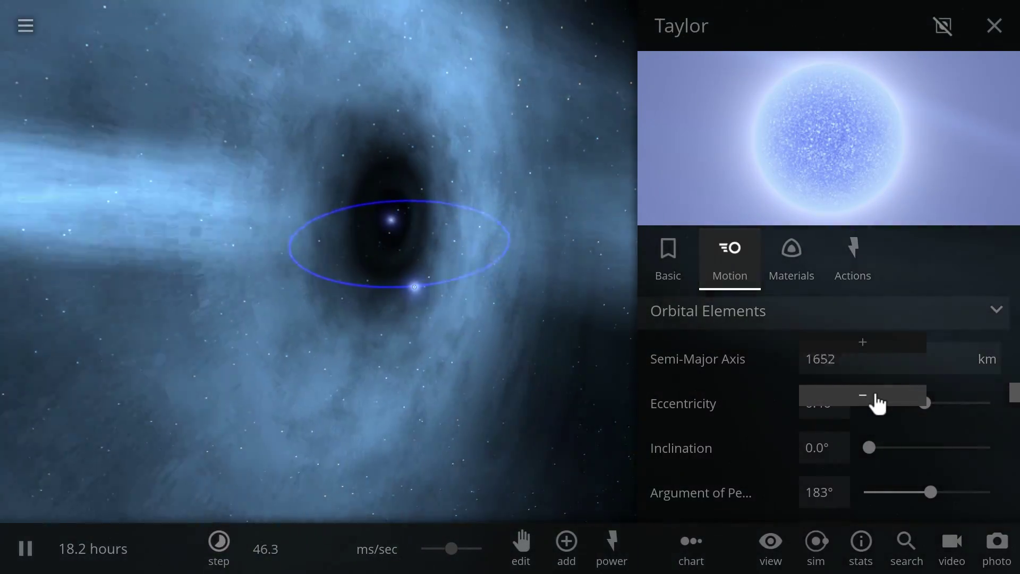
left_click(877, 401)
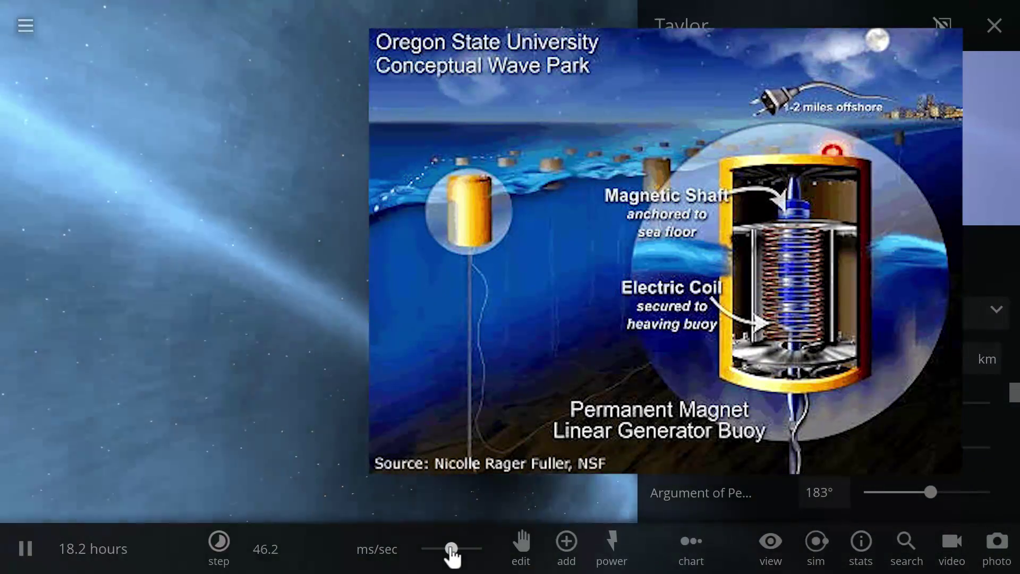
Slow the simulation to 28.9 ms/sec and shrink Taylor's semi-major axis from 1144 km.
left_click(449, 549)
left_click_drag(447, 553, 447, 550)
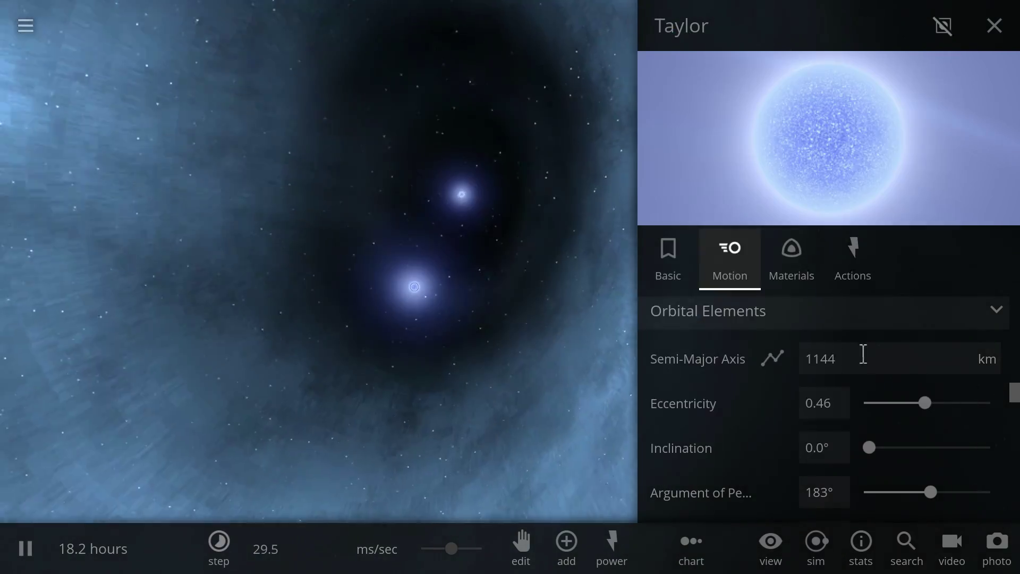
left_click(863, 356)
left_click_drag(864, 390, 863, 391)
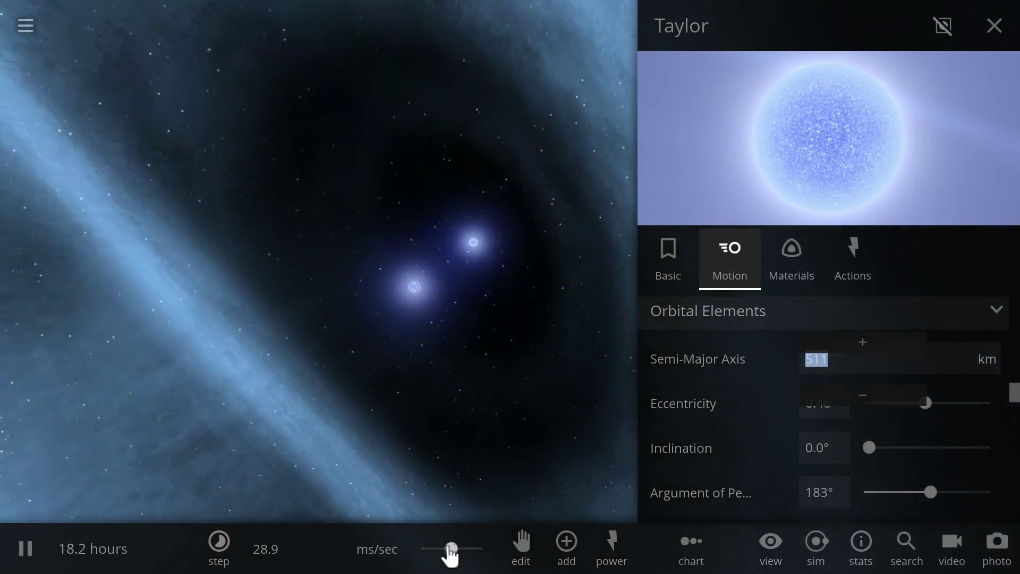
Show the Basic properties, pause and resume the sim, ending on Hulse's 1.40-sun, 12.9 km details.
mouse_move(440, 553)
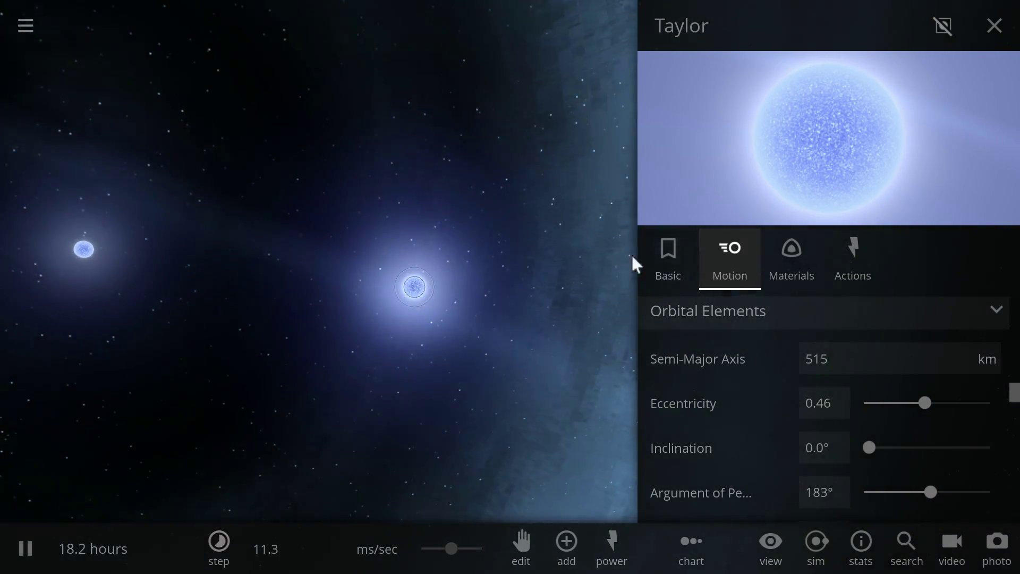
left_click(666, 264)
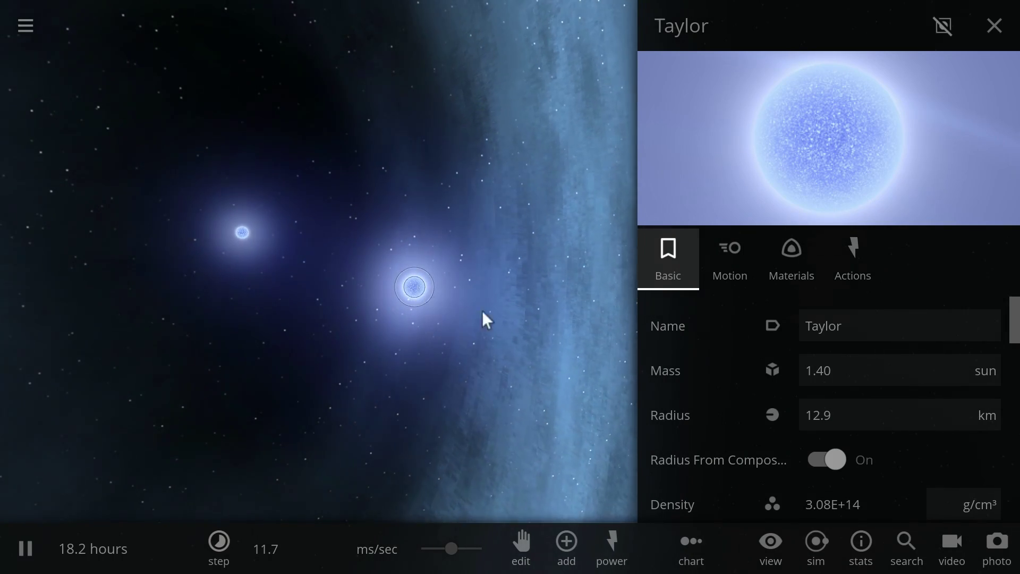
key("space")
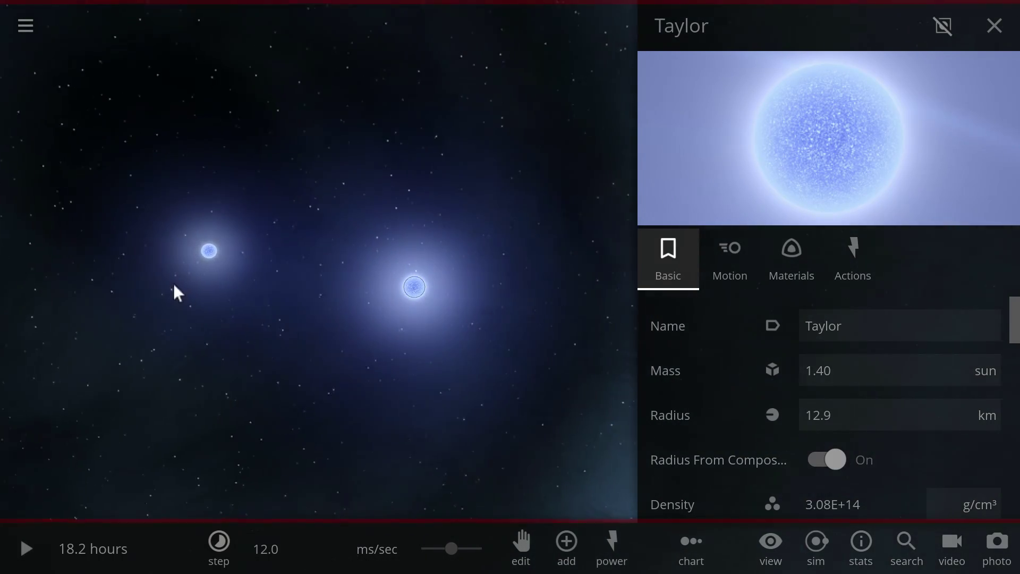
key("space")
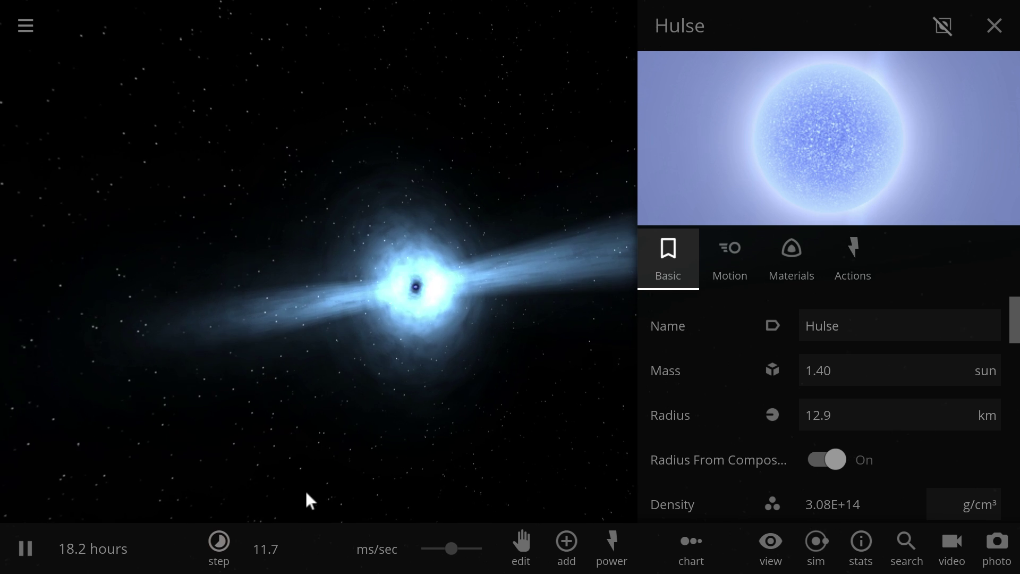
mouse_move(462, 558)
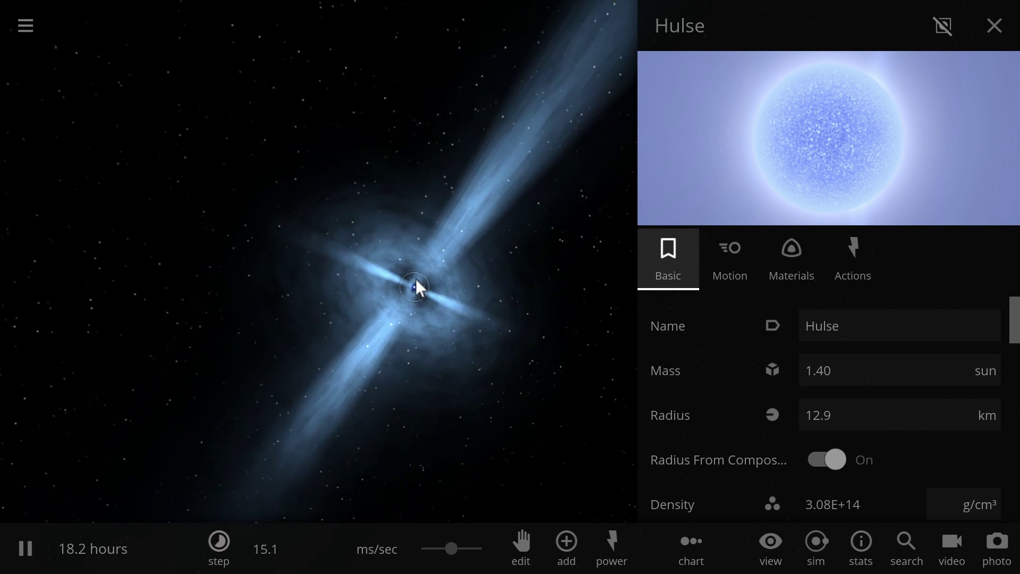
scroll(418, 287, "up", 5)
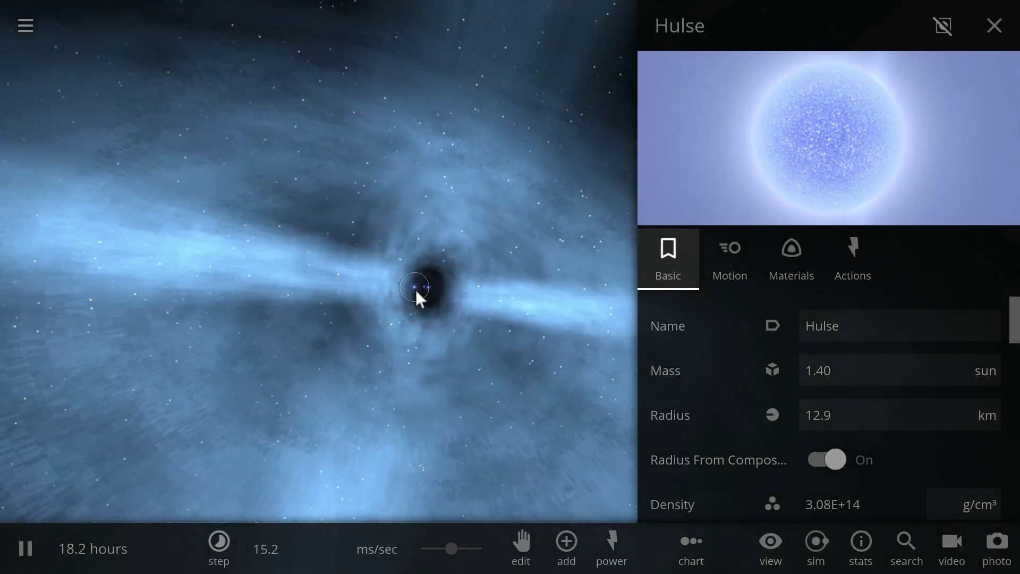
scroll(425, 297, "up", 5)
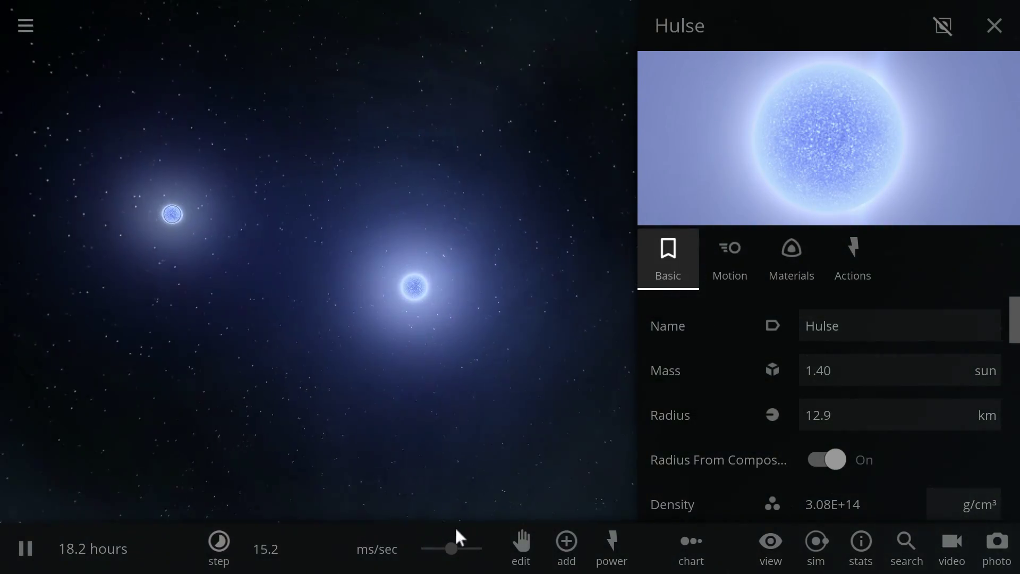
mouse_move(467, 553)
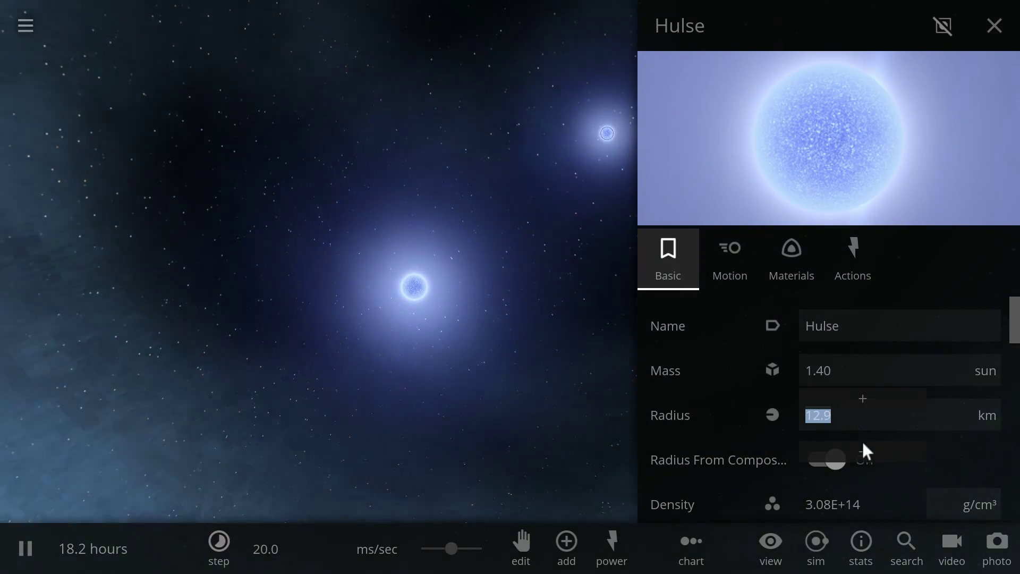
Lower Hulse's semi-major axis in the Motion tab from 373 km down to 167 km.
left_click(730, 259)
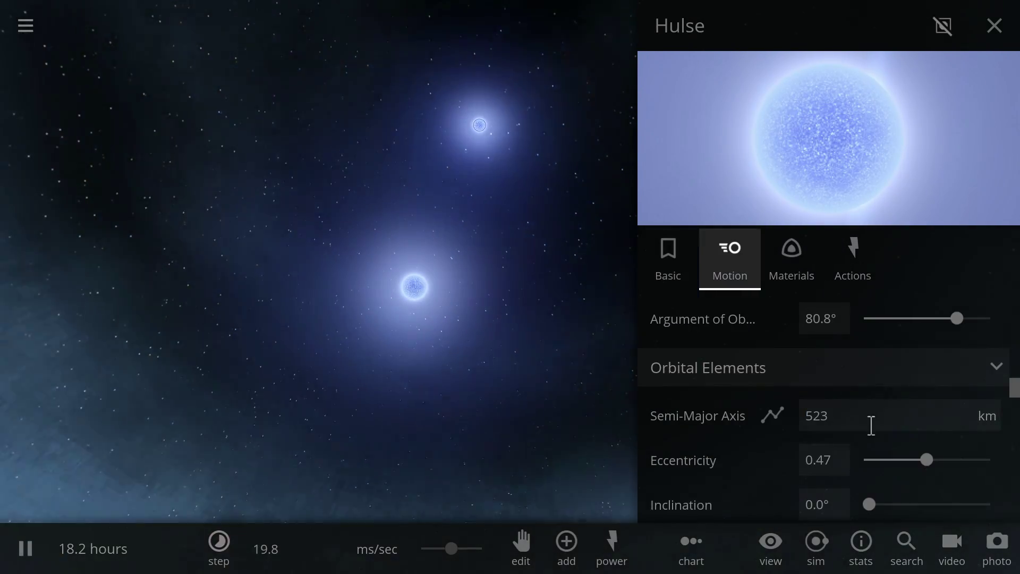
left_click(871, 422)
left_click(866, 453)
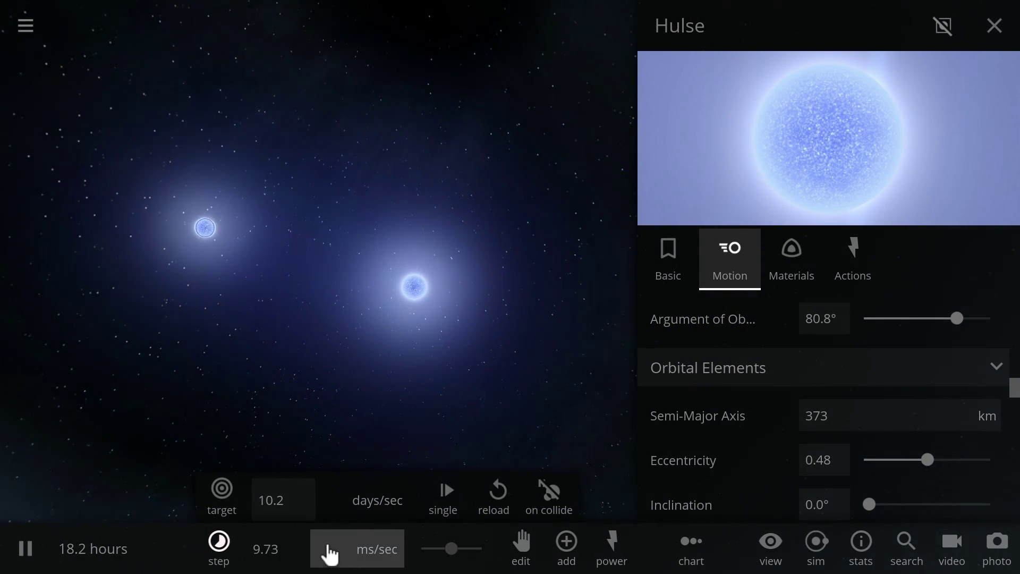
left_click(898, 423)
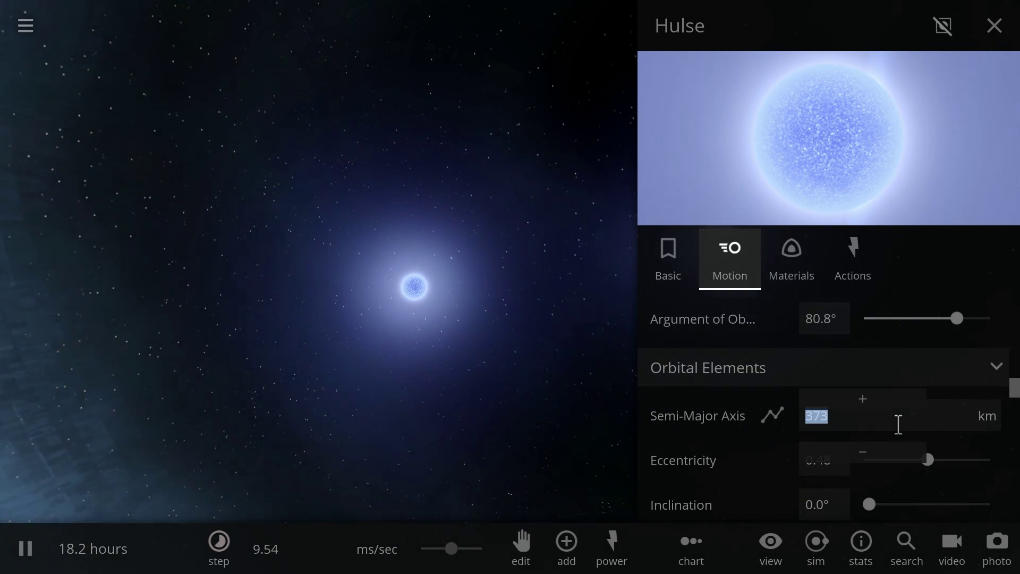
left_click(876, 456)
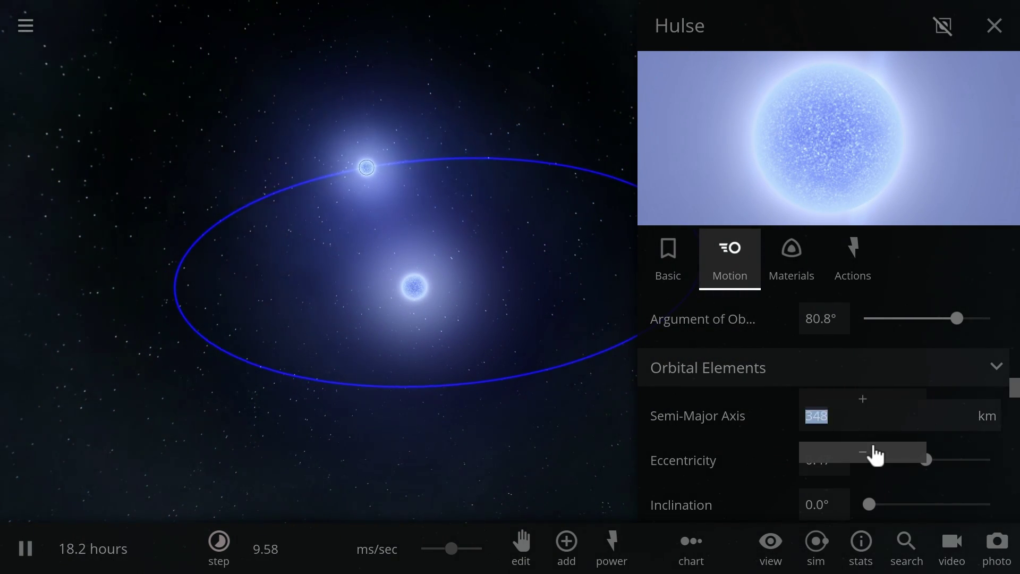
left_click_drag(876, 456, 877, 456)
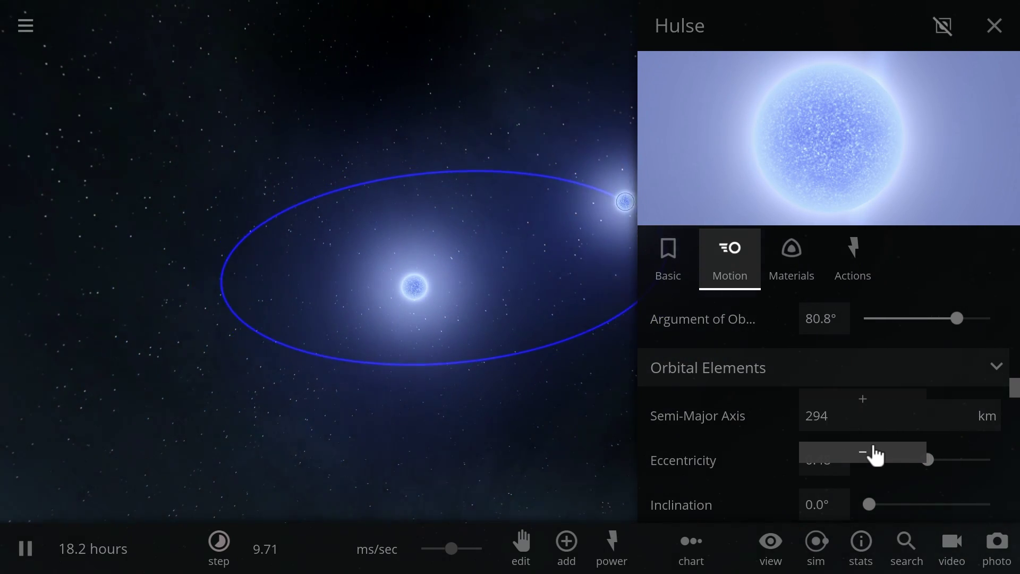
left_click_drag(876, 456, 873, 453)
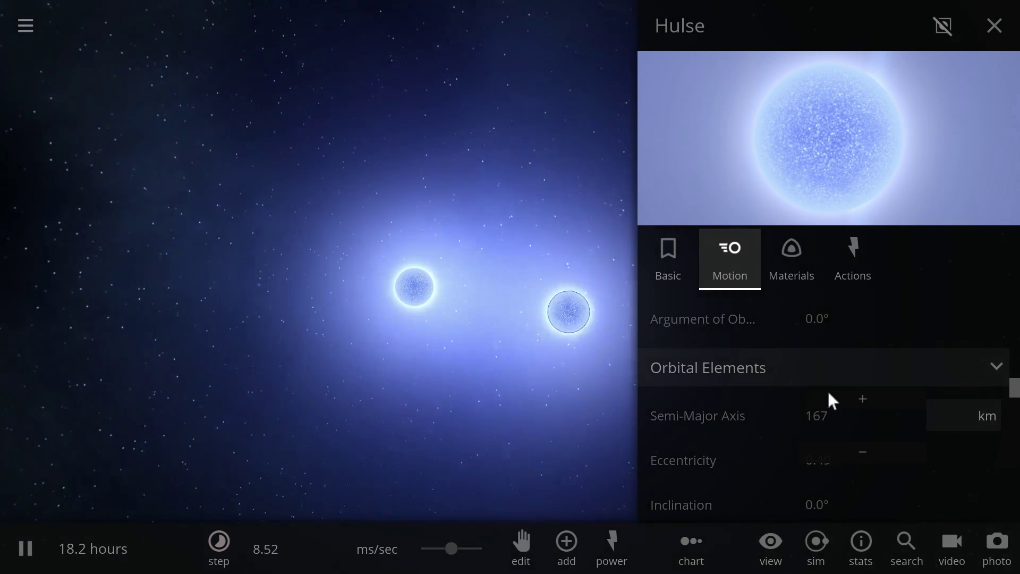
Pause, settle Hulse's semi-major axis at 112 km, and slow the simulation to 2.13 ms/sec.
left_click(883, 424)
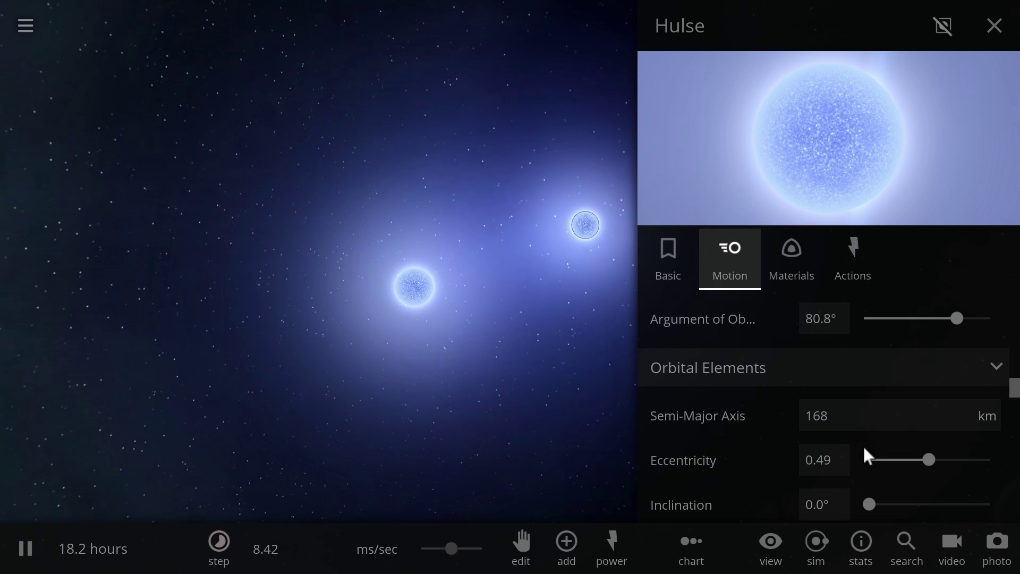
key("space")
left_click(863, 416)
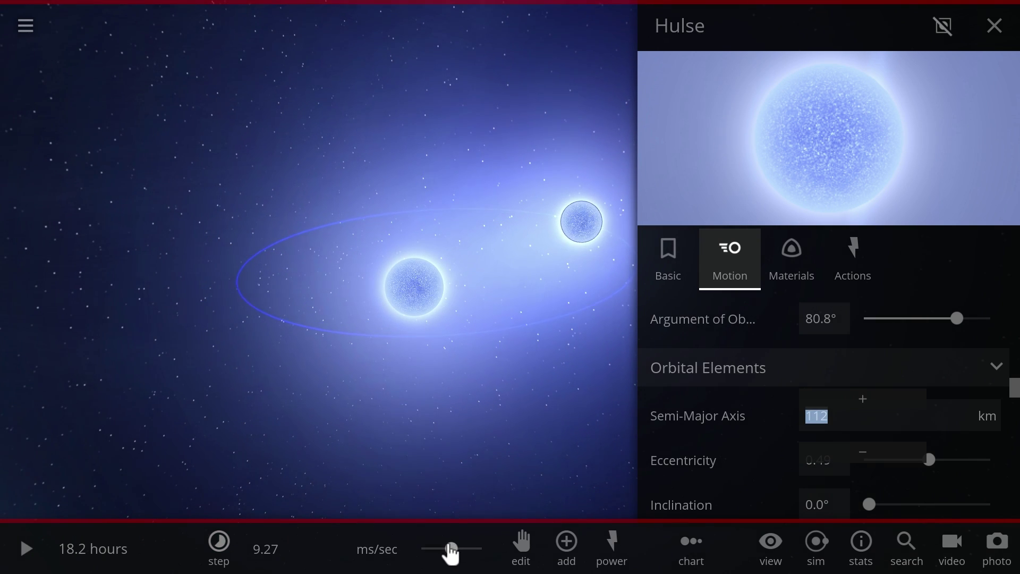
left_click_drag(451, 549, 440, 553)
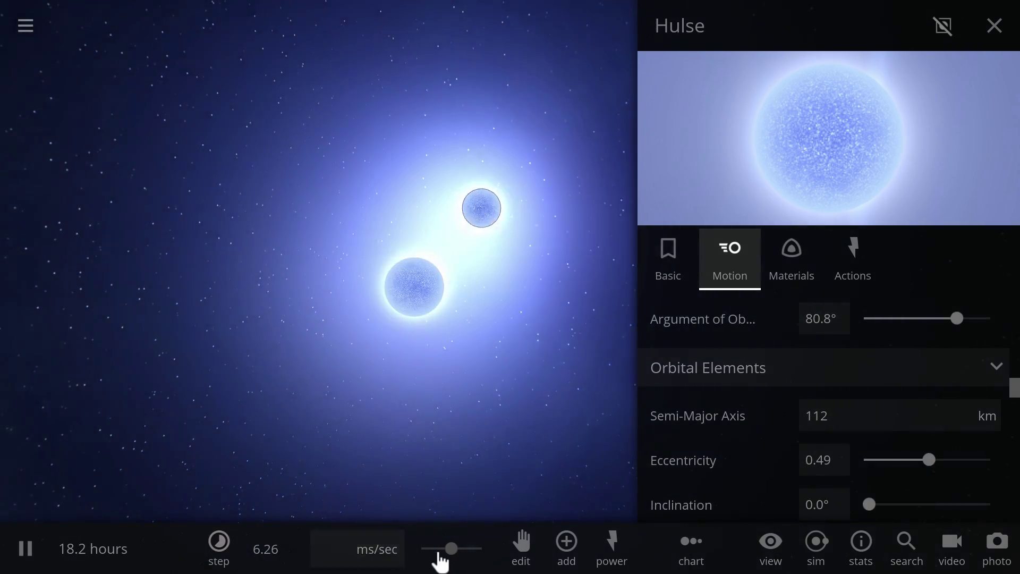
mouse_move(441, 562)
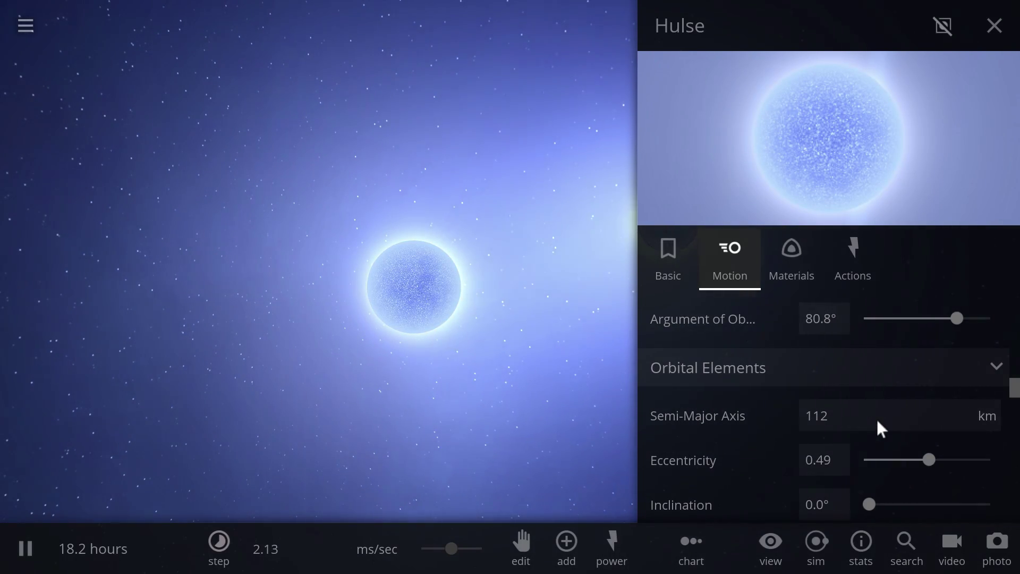
Select Taylor, lower its semi-major axis to 58.4 km, and resume the simulation at 2.12 ms/sec.
left_click(874, 417)
key("BackSpace")
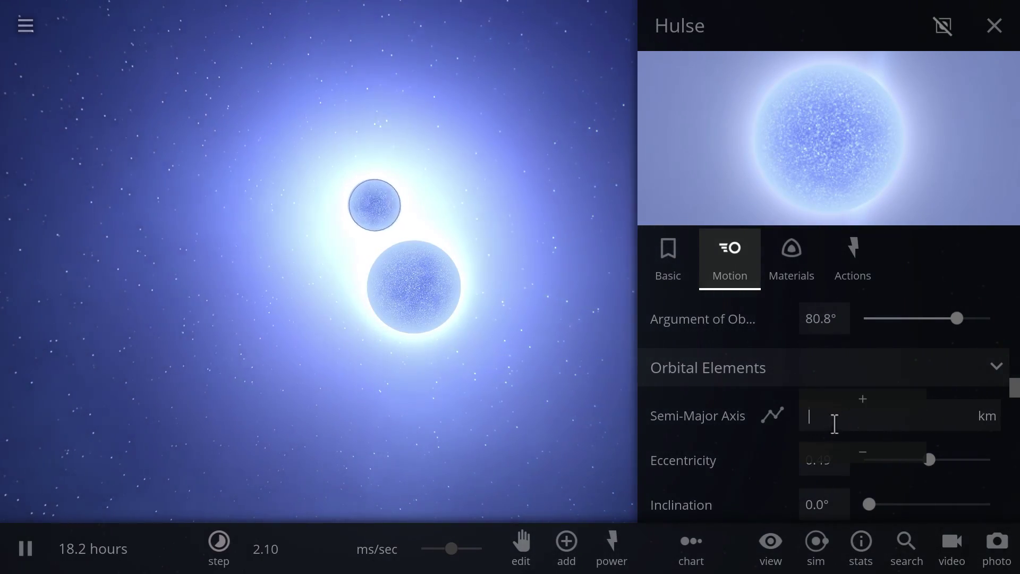
left_click(406, 303)
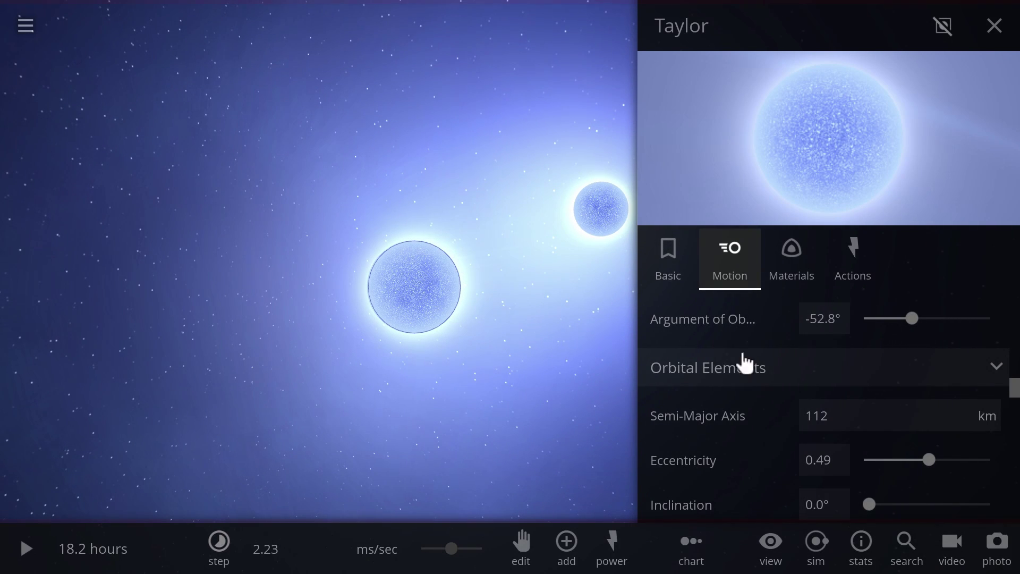
left_click(855, 412)
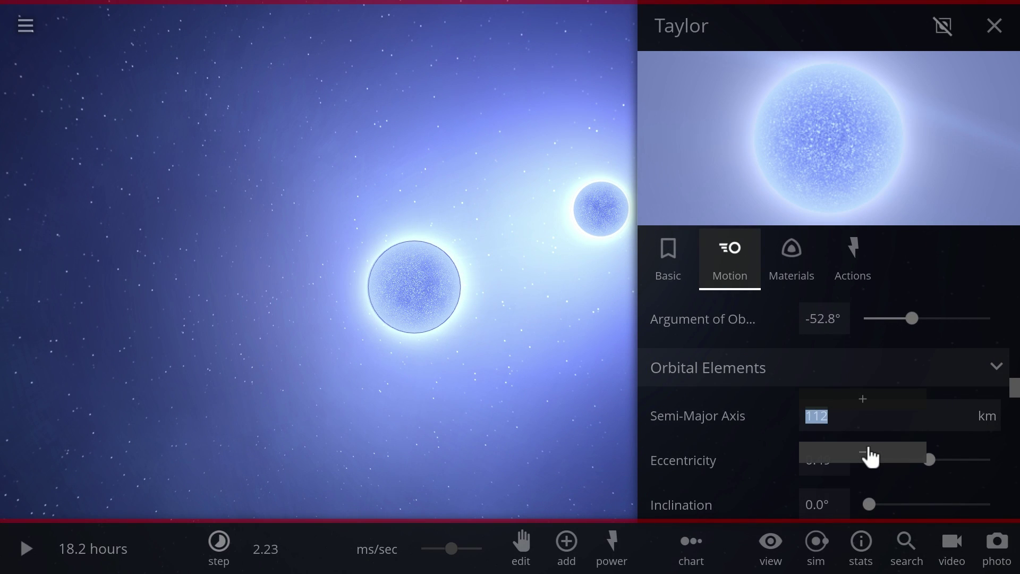
left_click_drag(871, 457, 869, 456)
left_click(42, 557)
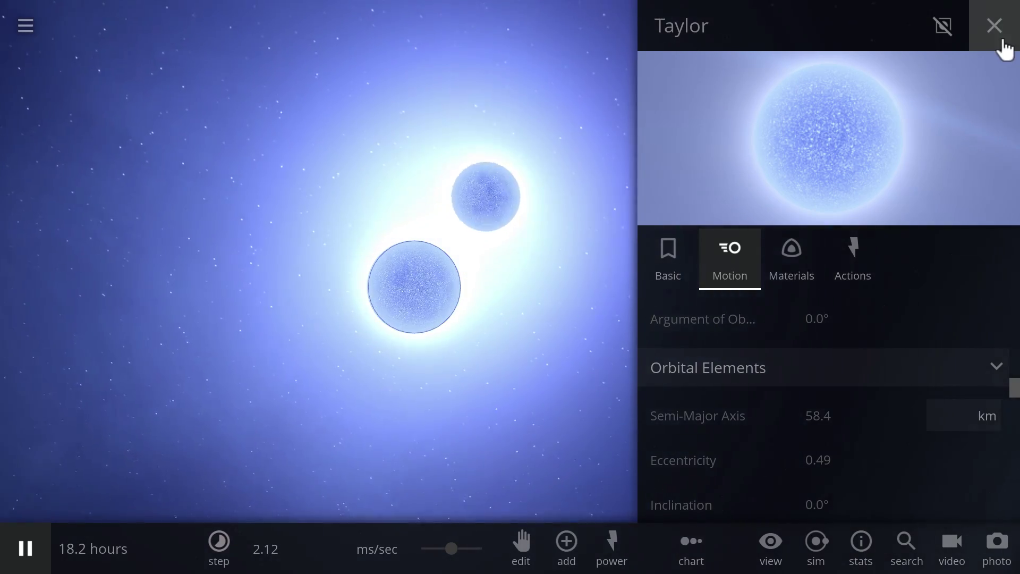
left_click(996, 28)
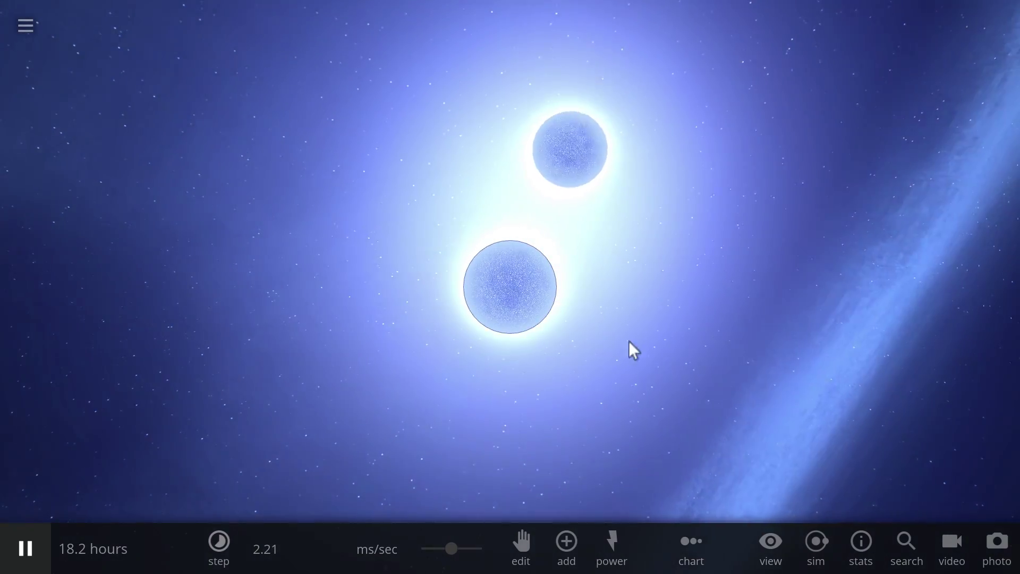
key("space")
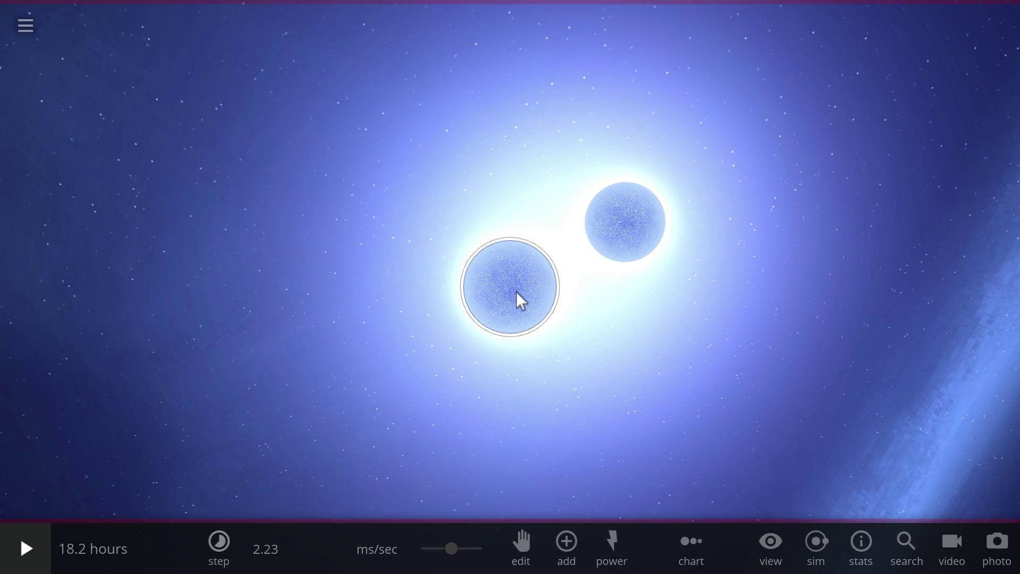
left_click(516, 292)
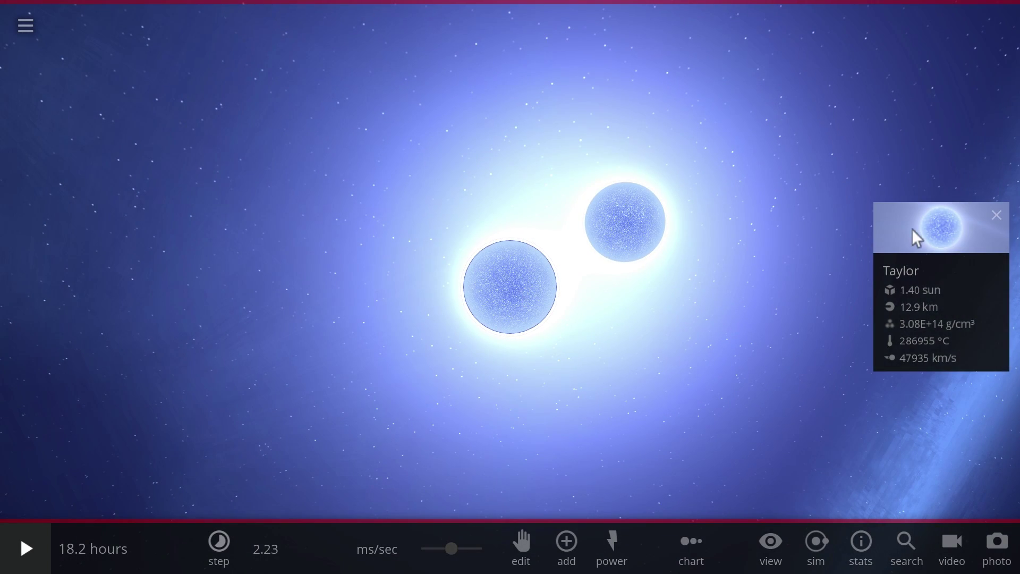
left_click(906, 248)
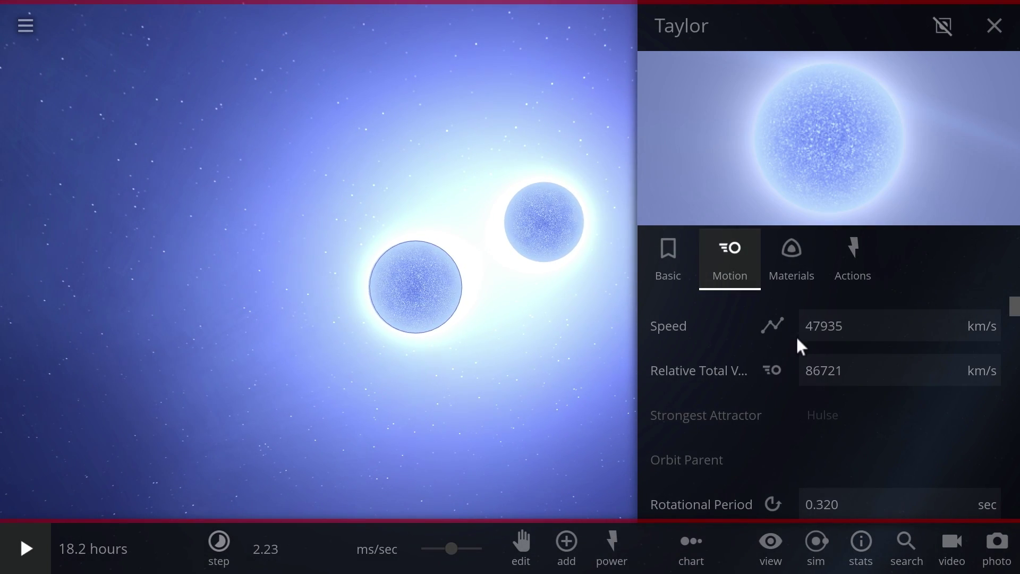
scroll(828, 332, "down", 6)
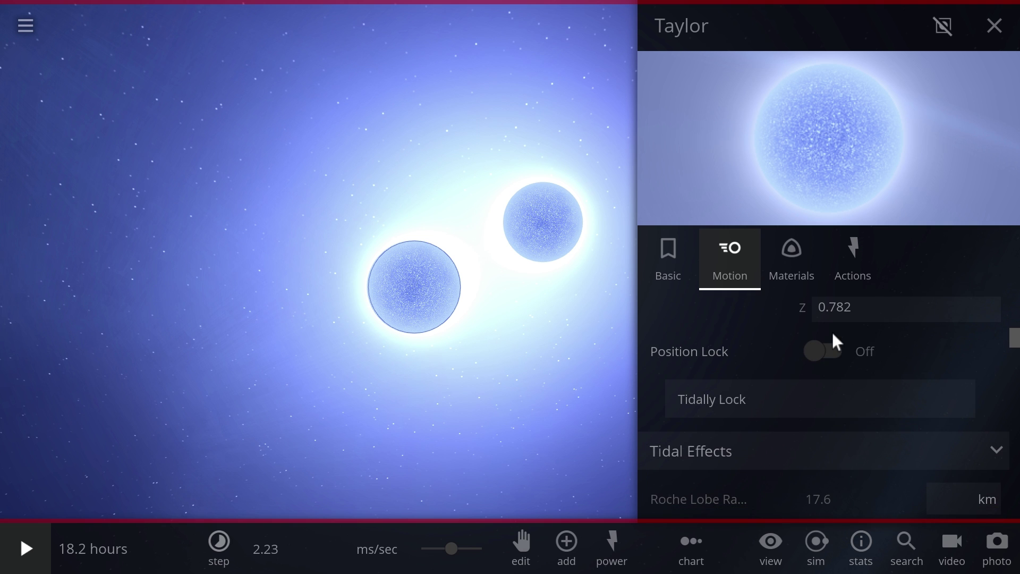
scroll(870, 451, "up", 3)
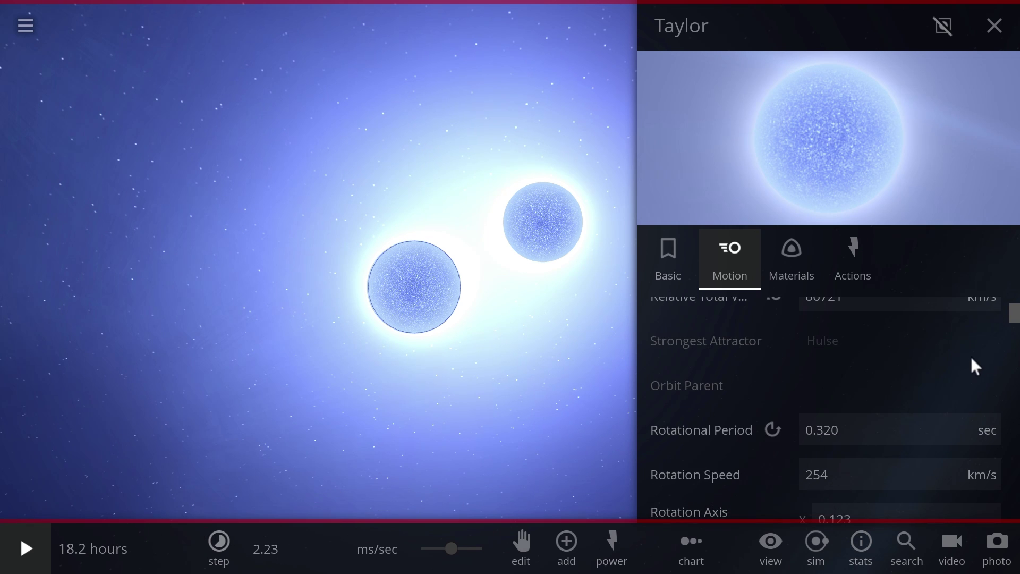
scroll(867, 384, "up", 2)
key("space")
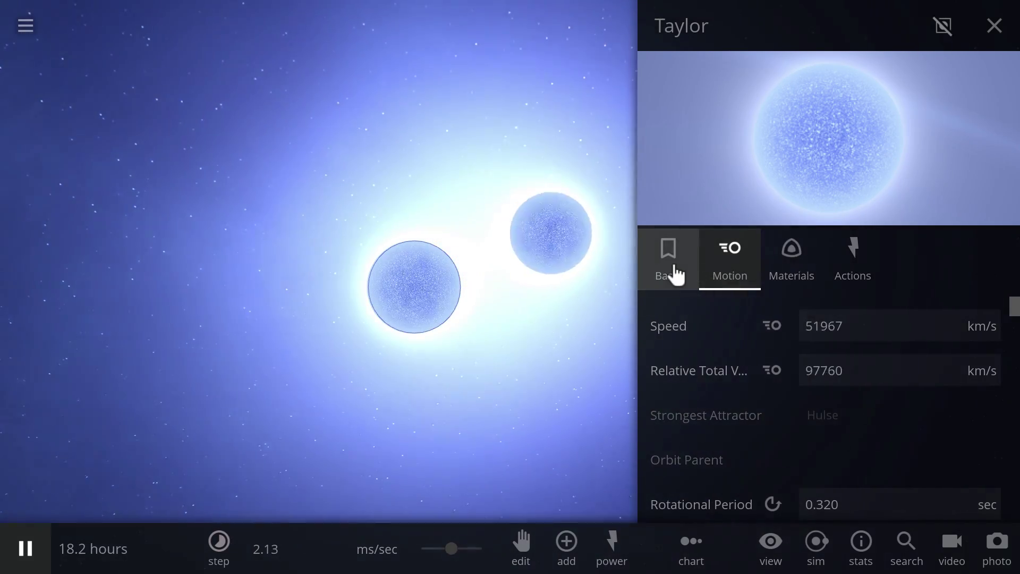
Show Taylor's basic properties, scroll through them, and pause then resume the simulation.
left_click(675, 273)
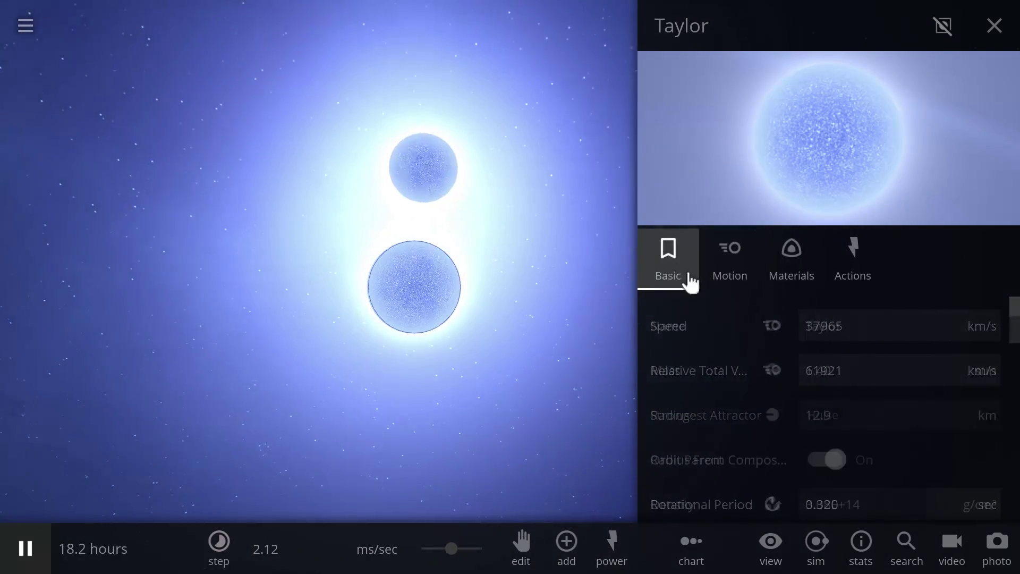
scroll(850, 346, "down", 10)
scroll(853, 348, "down", 10)
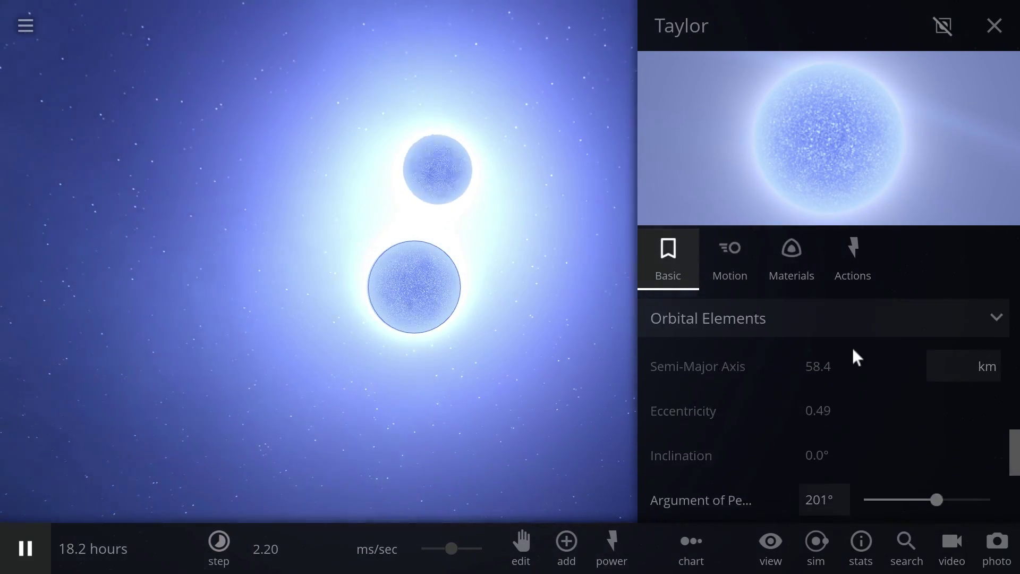
scroll(853, 351, "up", 3)
key("space")
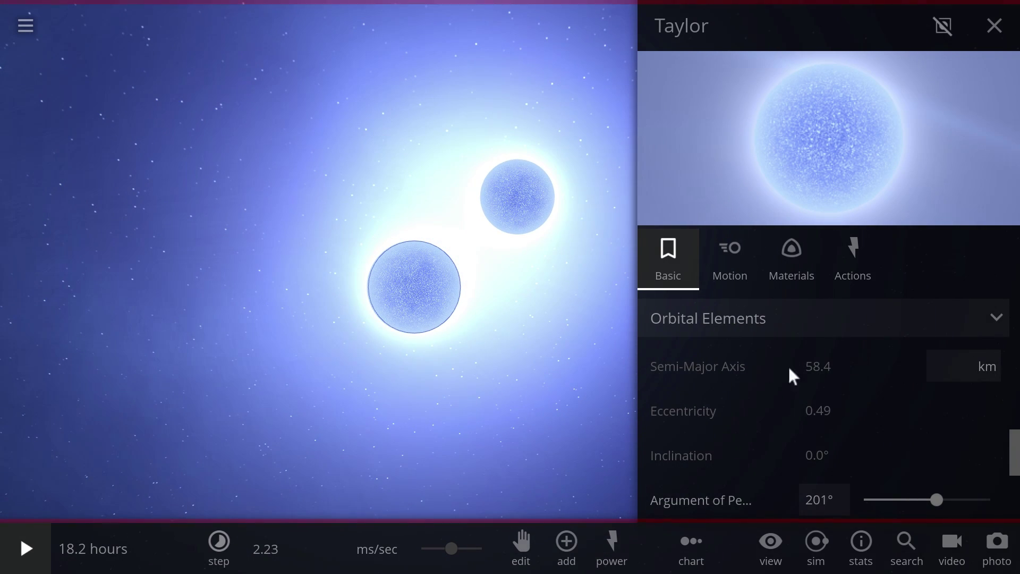
key("space")
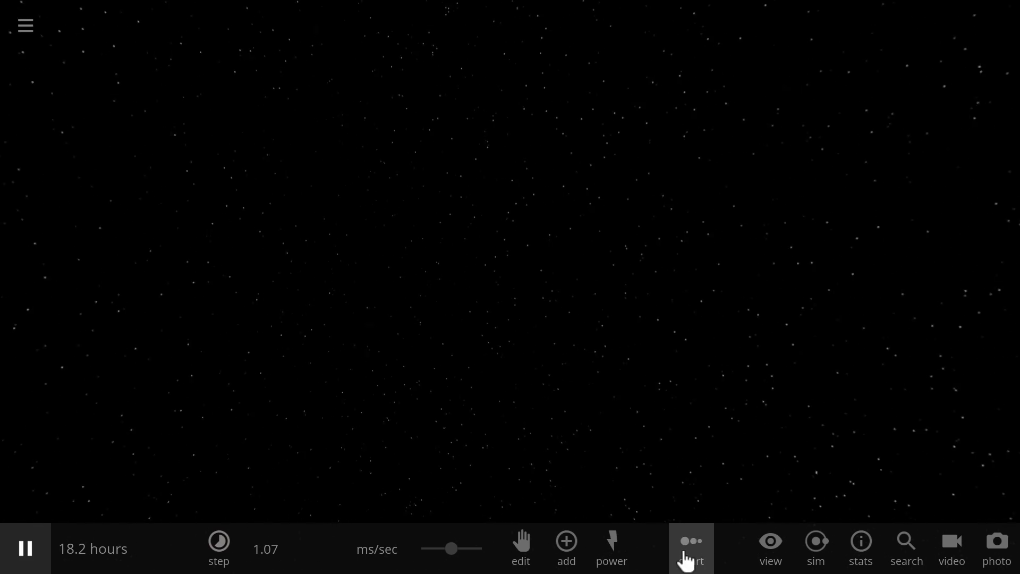
Open and close the chart type list, then bring up the list of simulations to open.
left_click(686, 562)
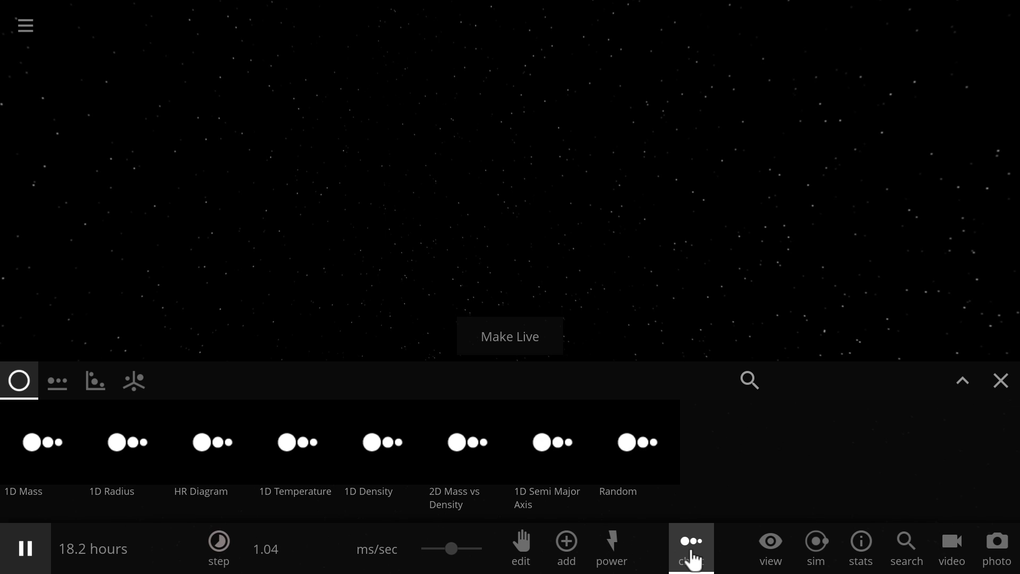
left_click(690, 555)
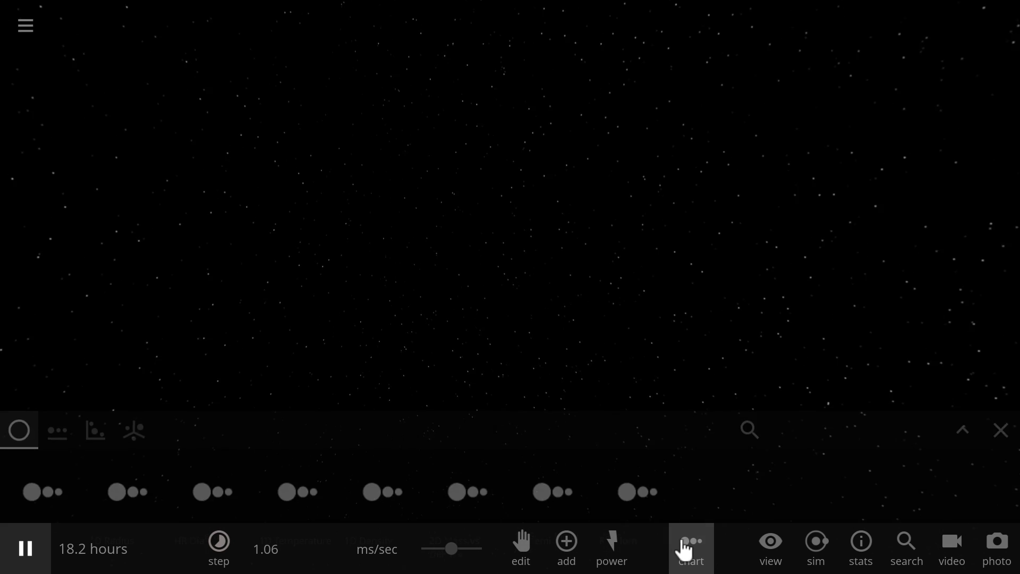
left_click(24, 34)
Load the Binary Pulsar simulation, slow and pause it, and open Taylor's motion properties.
left_click(127, 209)
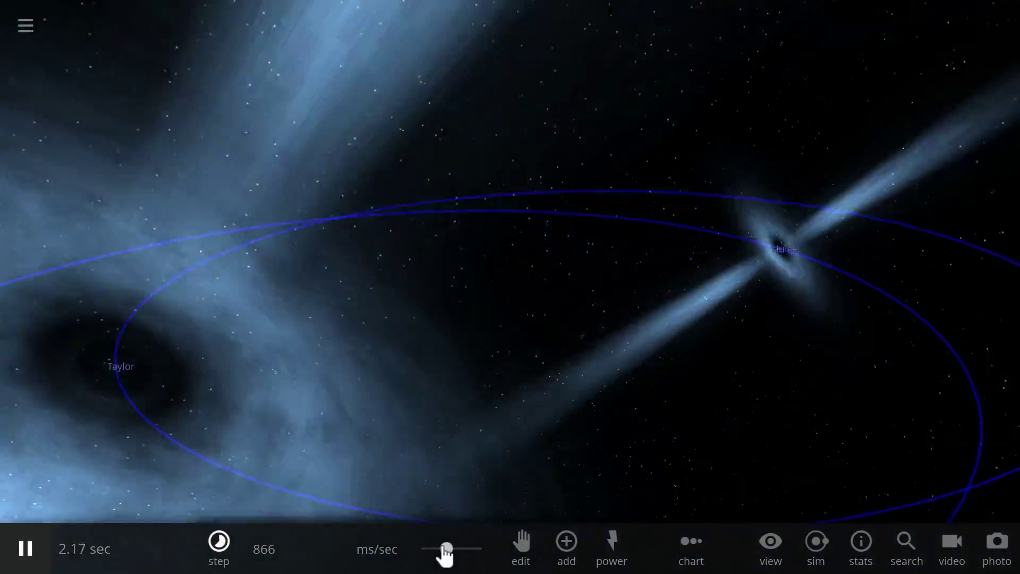
left_click_drag(444, 550, 427, 550)
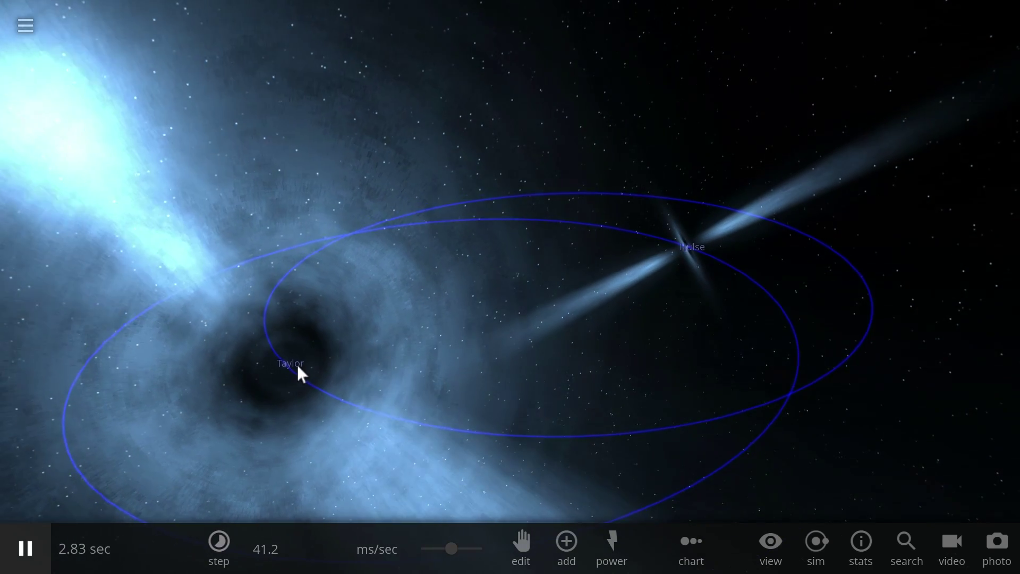
left_click(290, 371)
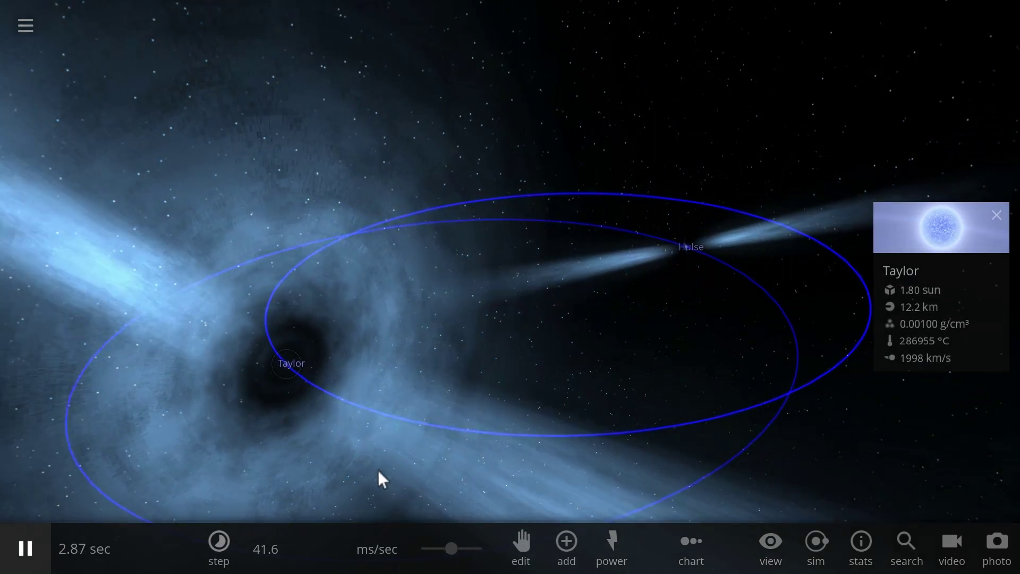
key("space")
left_click(937, 248)
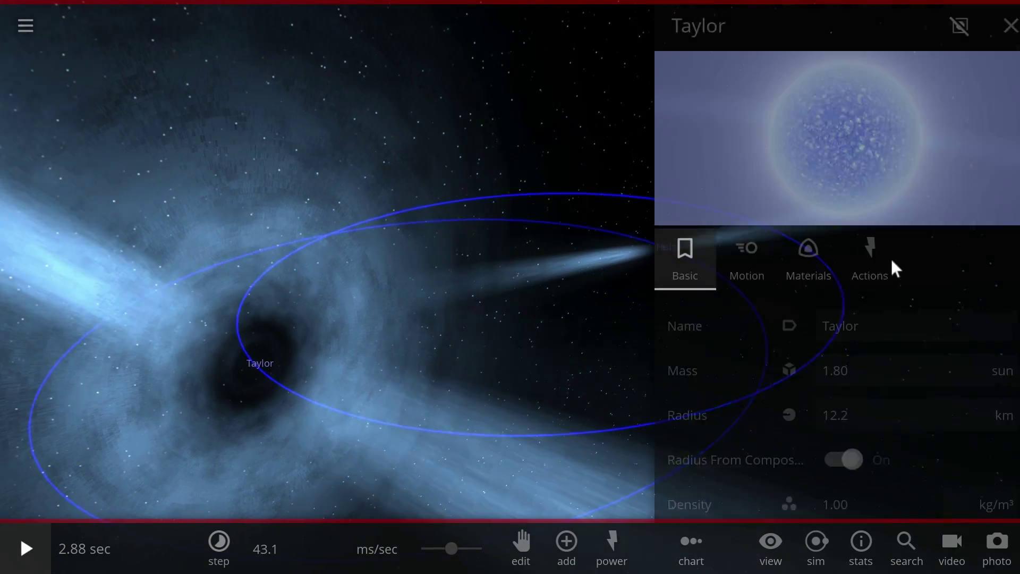
left_click(709, 264)
Check Taylor's 20 km semi-major axis and slow the simulation to 0.00003 sec/sec.
scroll(791, 356, "down", 5)
scroll(790, 350, "down", 10)
key("space")
key("space")
scroll(450, 326, "up", 5)
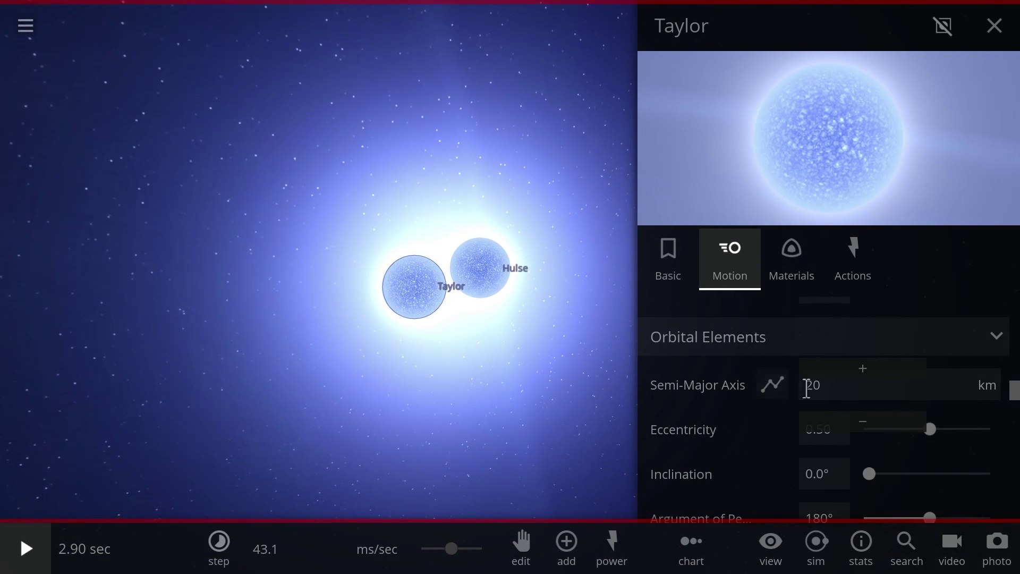
left_click(807, 388)
left_click(430, 552)
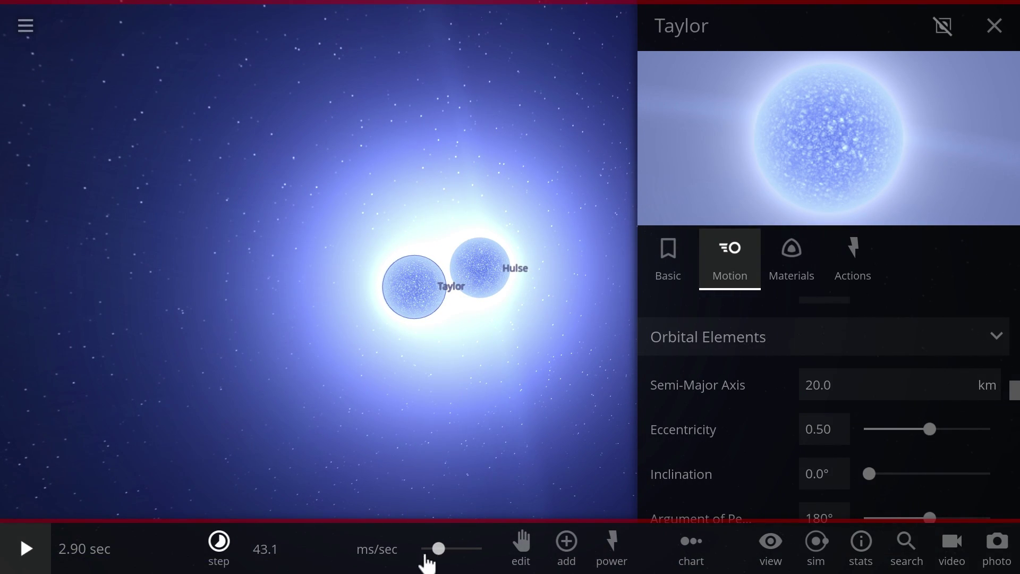
left_click_drag(423, 555, 423, 552)
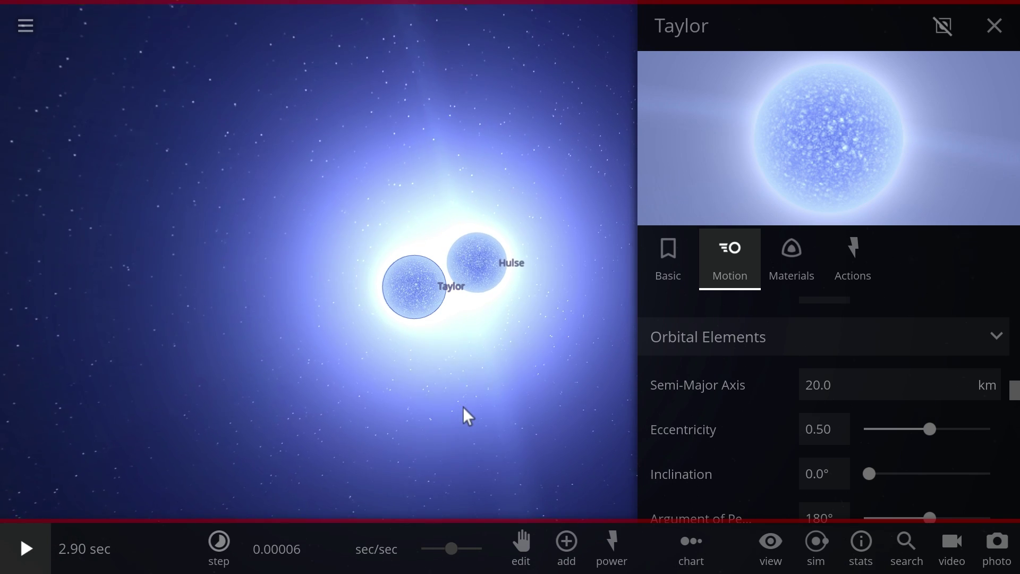
left_click(437, 549)
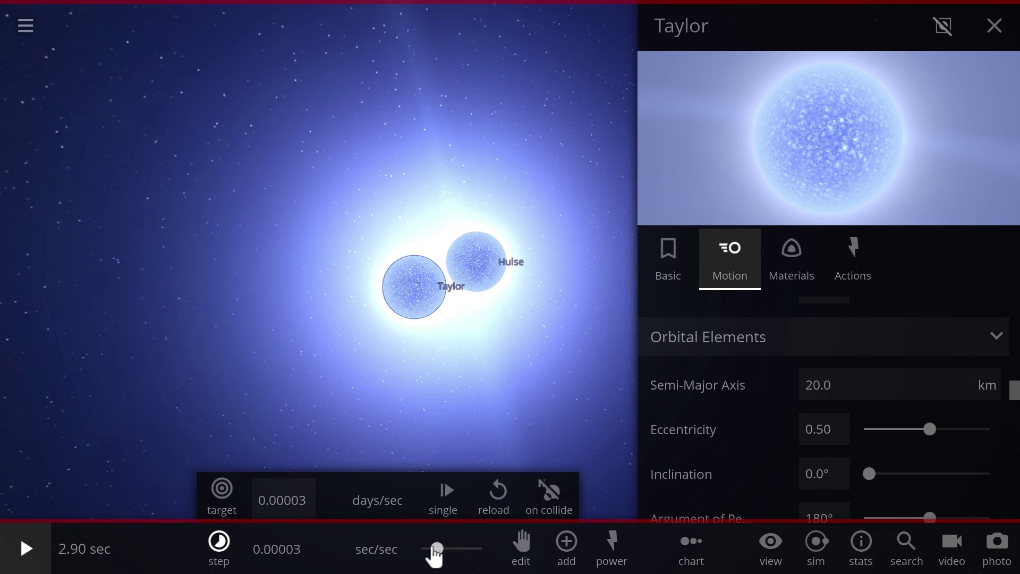
Close Taylor's properties and zoom in and pan to watch the neutron stars merge.
left_click(989, 26)
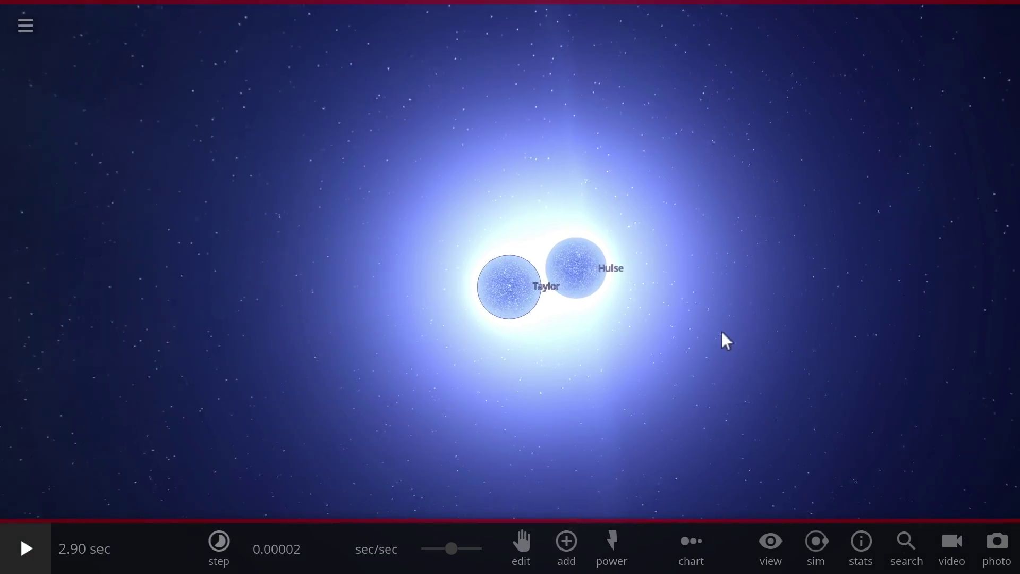
scroll(640, 346, "up", 3)
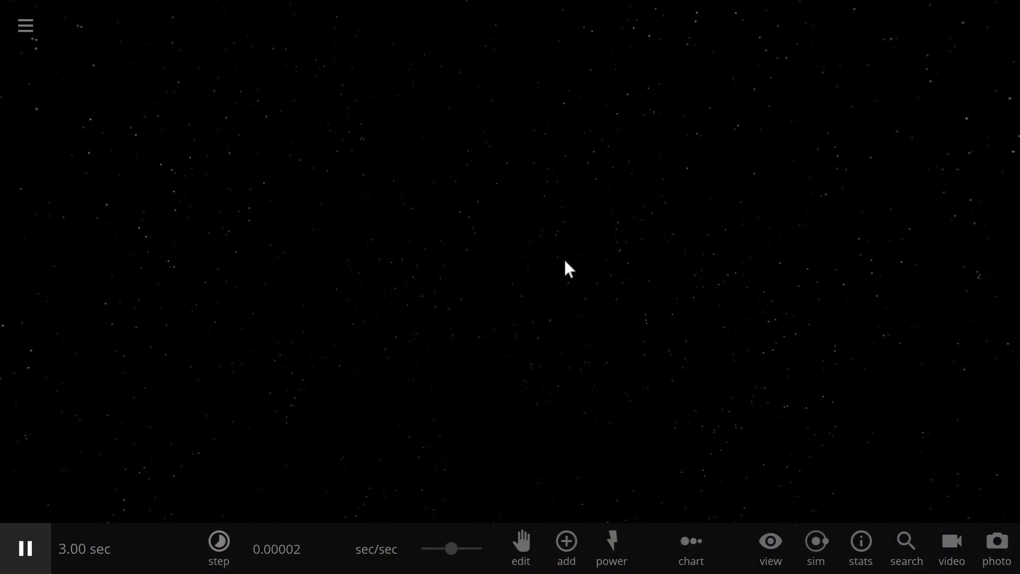
left_click_drag(565, 262, 560, 355)
Place a Crab Pulsar at rest in the middle of empty space.
left_click(610, 546)
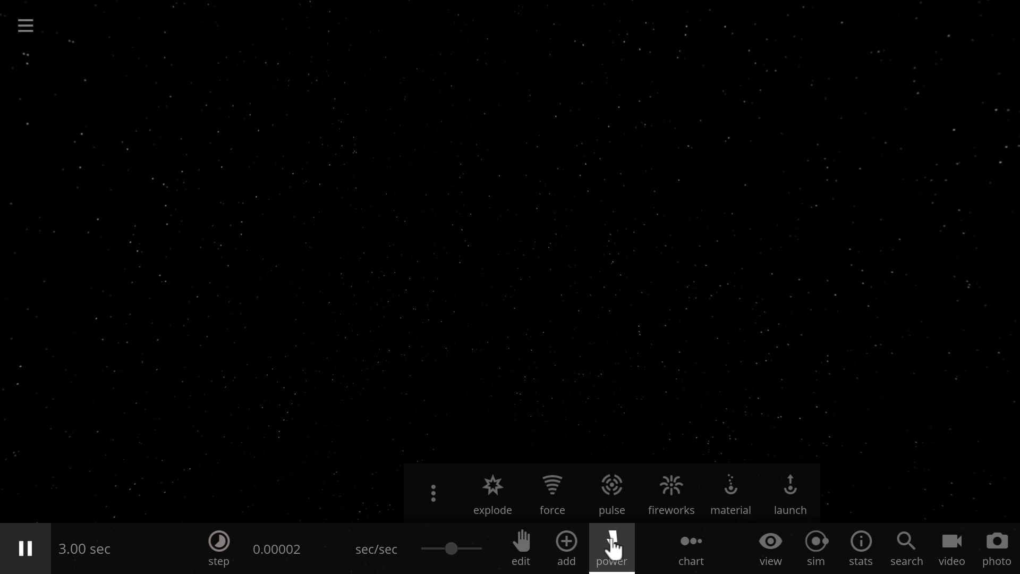
left_click(574, 558)
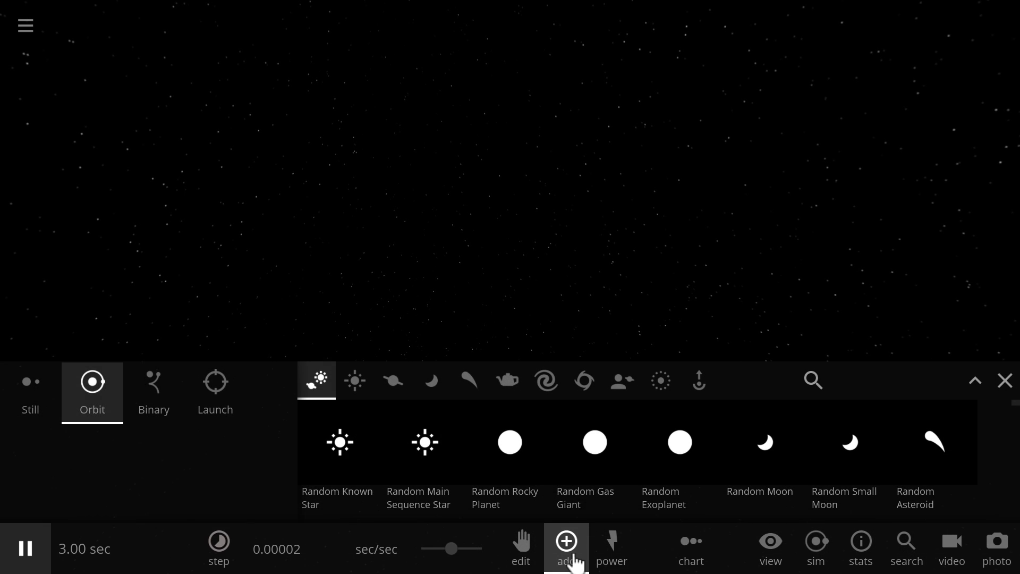
left_click(354, 380)
left_click(585, 451)
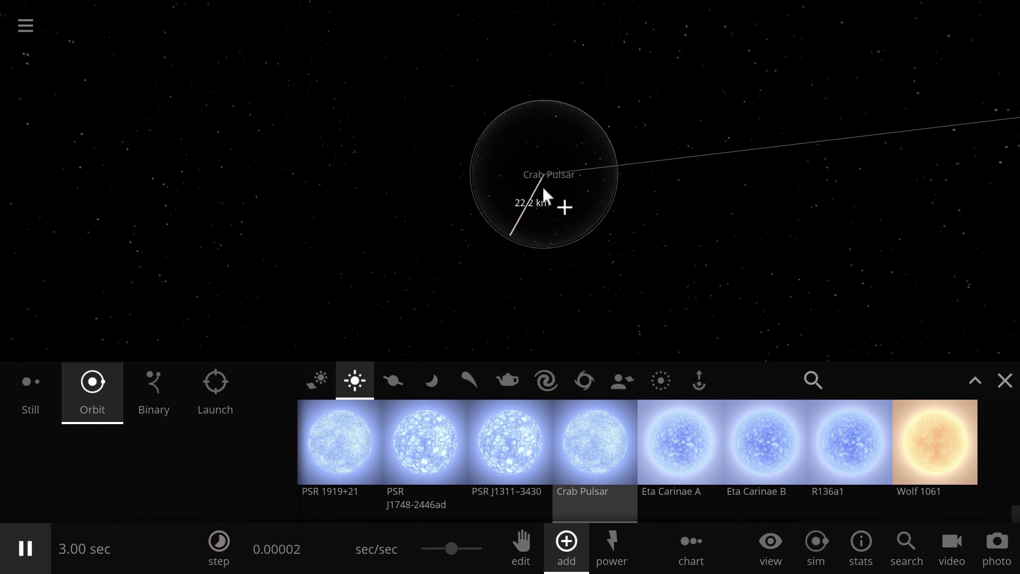
left_click(34, 396)
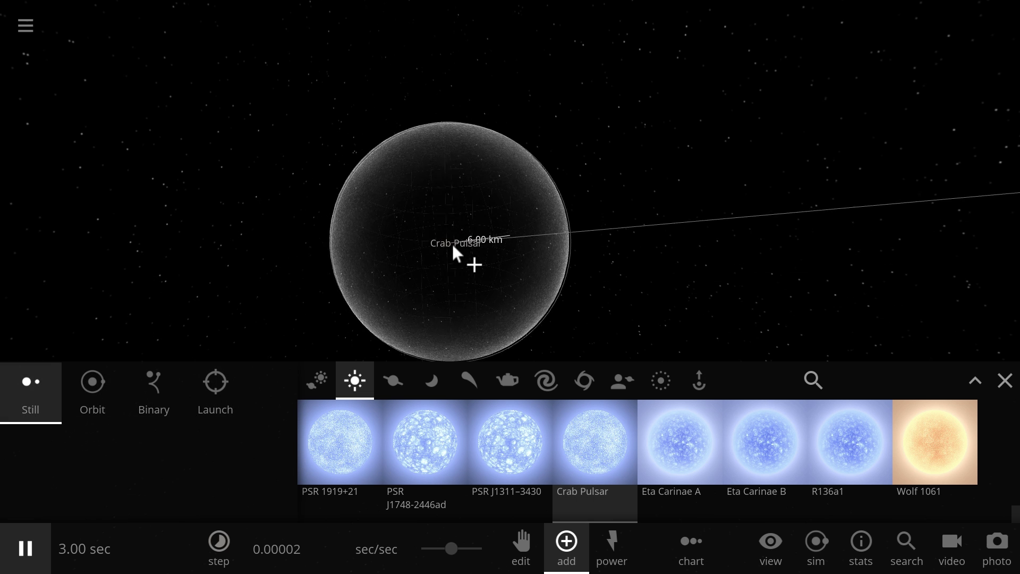
left_click(452, 244)
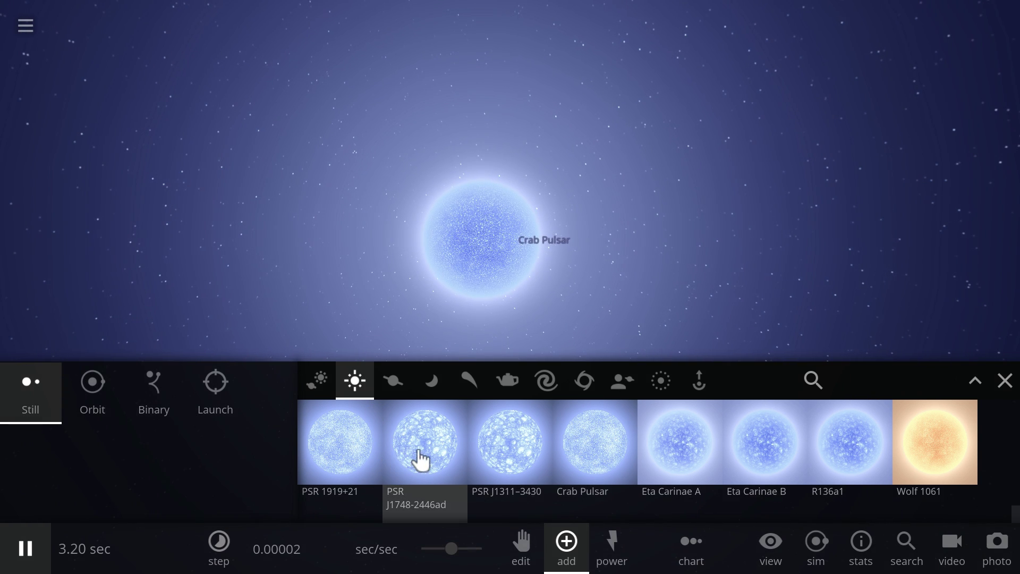
Place PSR J1311–3430 at rest near the Crab Pulsar.
left_click(507, 453)
left_click(219, 399)
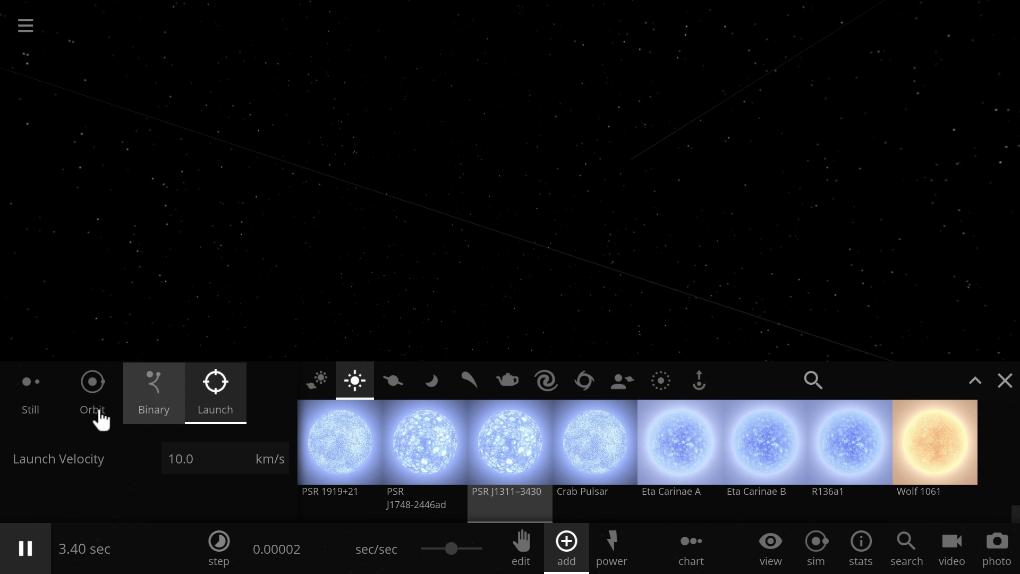
left_click(31, 391)
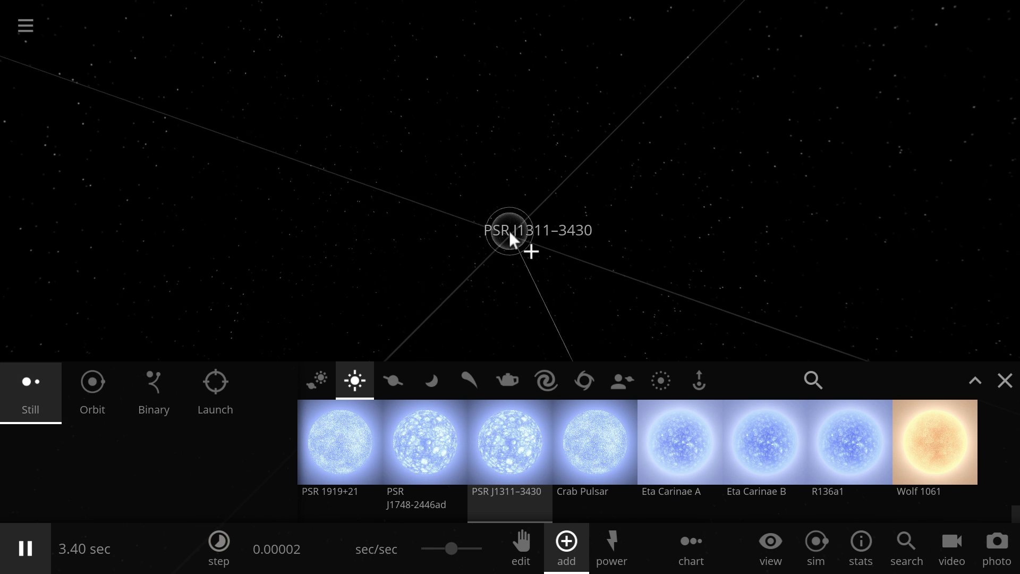
left_click(509, 231)
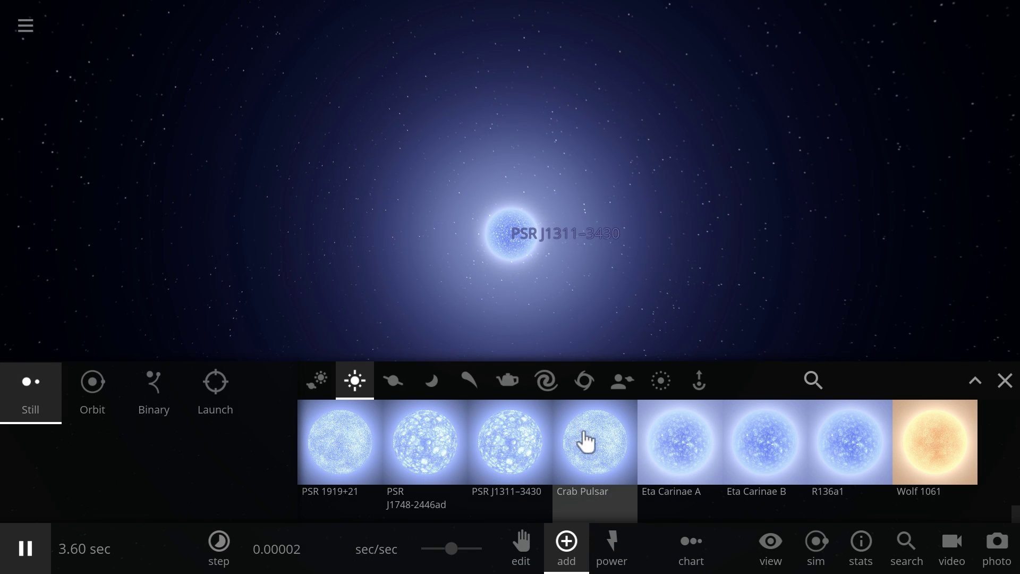
Drop two more Crab Pulsars beside PSR J1311–3430 and finish adding objects.
scroll(353, 265, "up", 5)
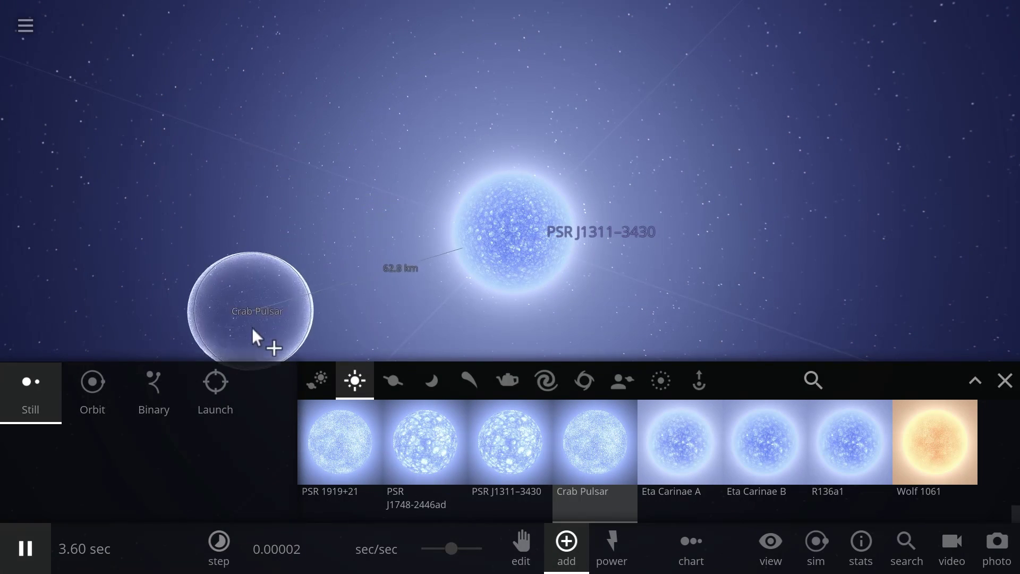
left_click(187, 125)
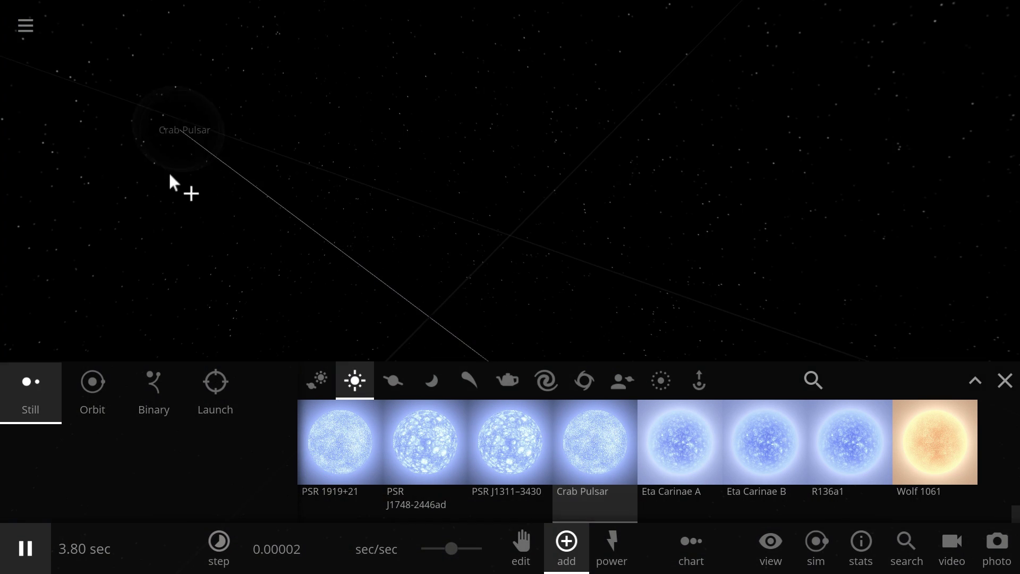
left_click(281, 201)
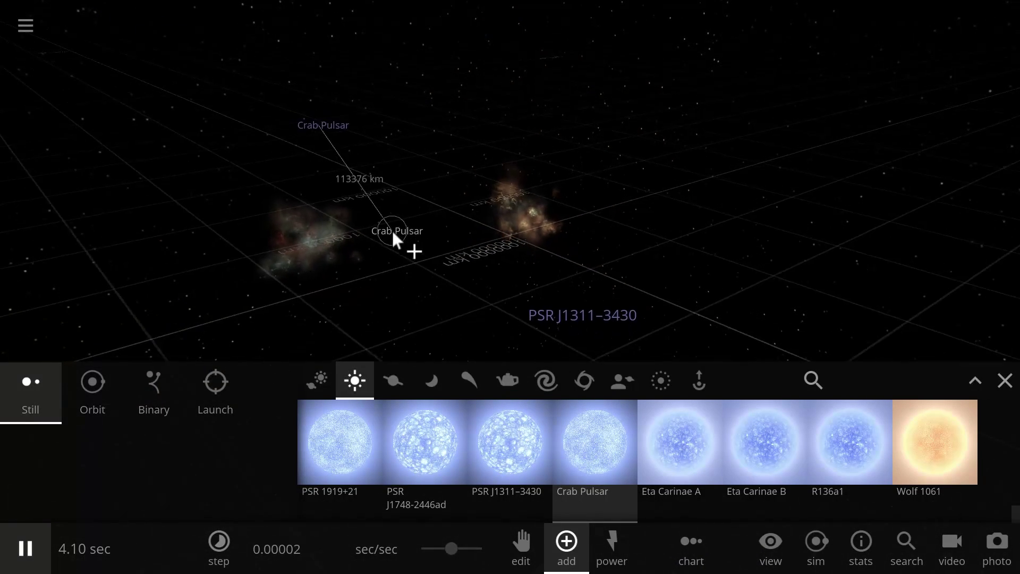
key("Escape")
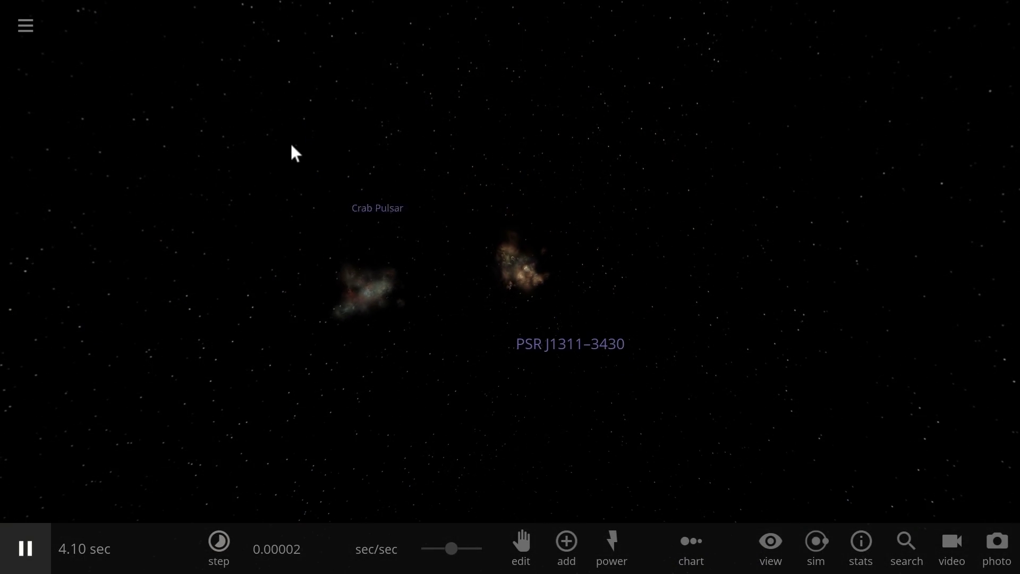
Reload the Binary Pulsar simulation and pause it.
left_click(26, 25)
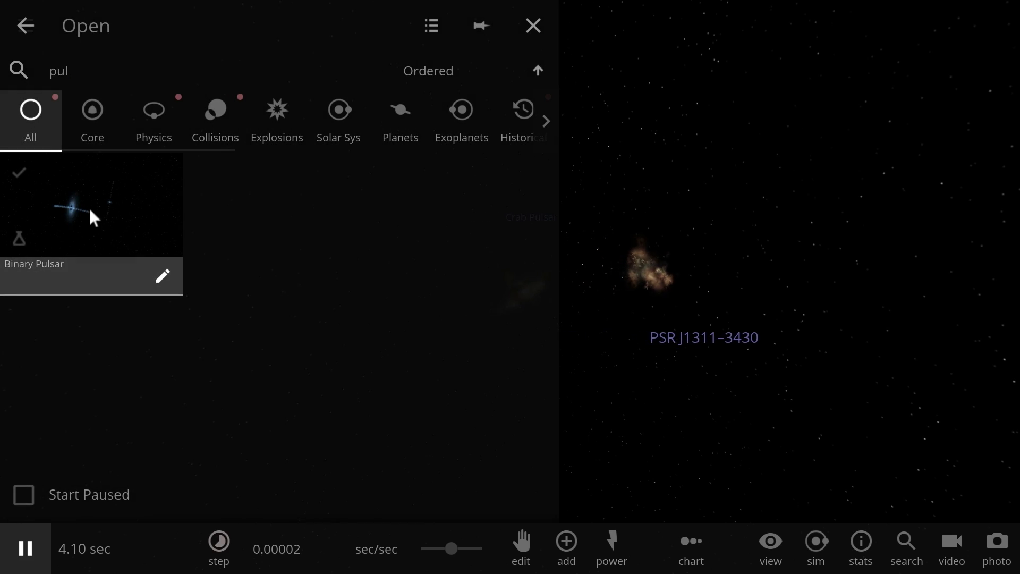
left_click(90, 210)
key("space")
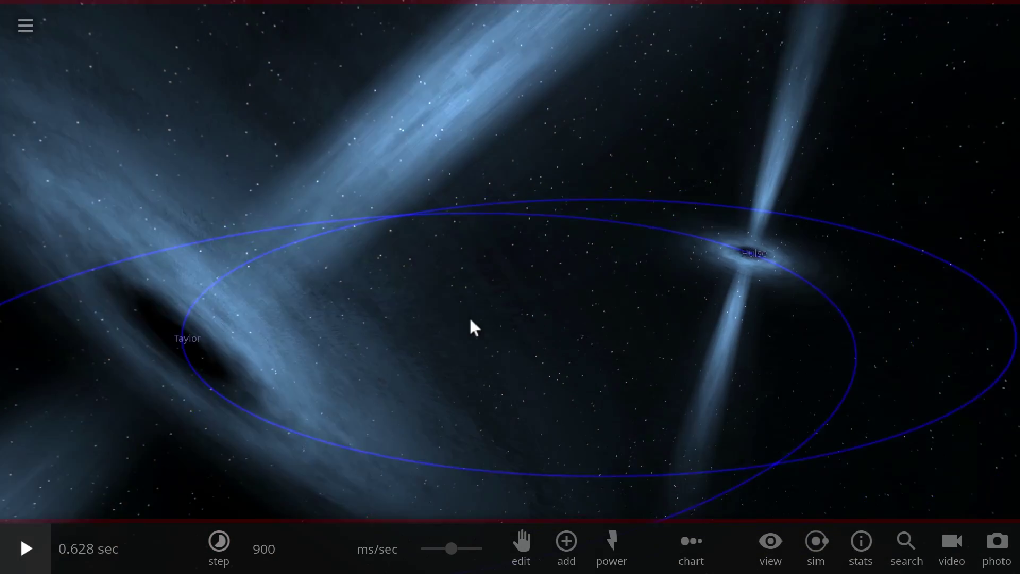
Set Taylor's semi-major axis to 10 km in its Motion properties.
left_click(336, 313)
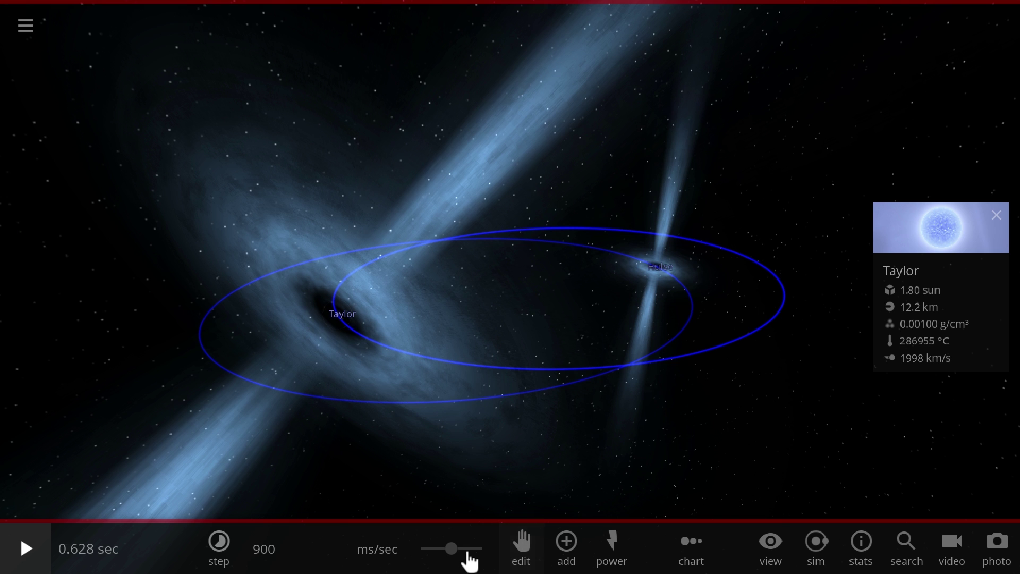
left_click(900, 244)
left_click(728, 269)
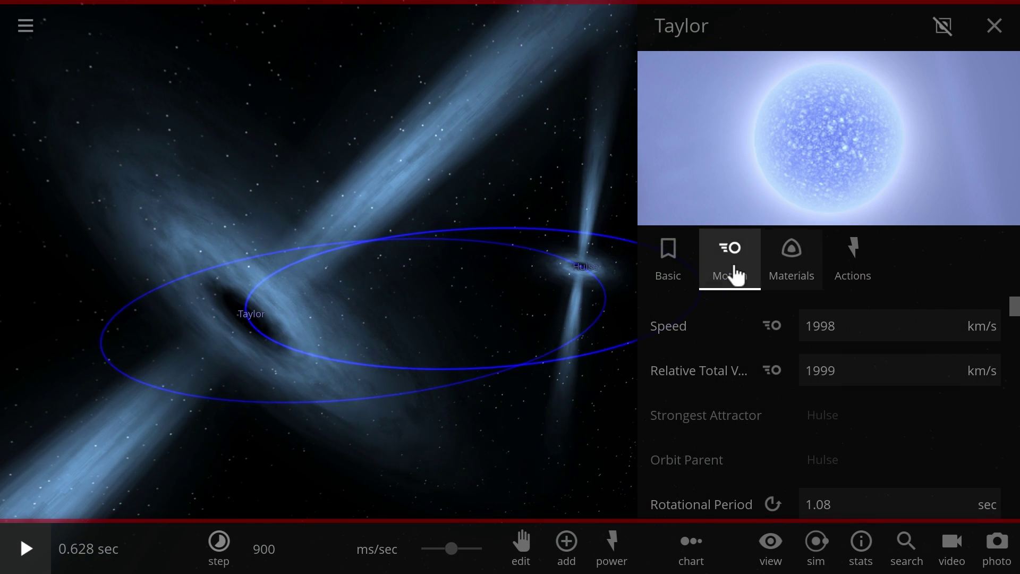
scroll(779, 371, "down", 3)
scroll(774, 362, "down", 5)
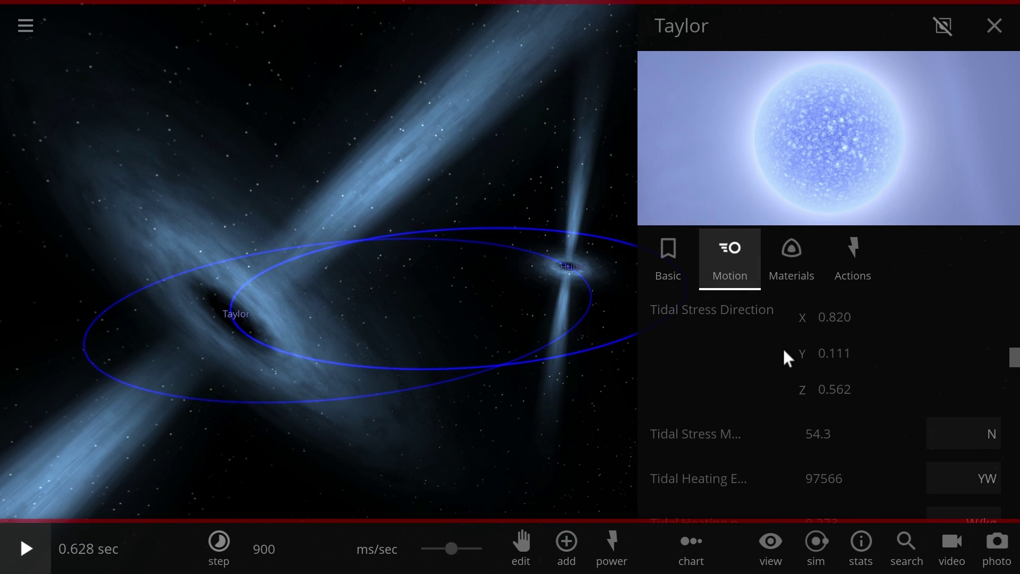
scroll(797, 372, "up", 2)
scroll(869, 425, "down", 8)
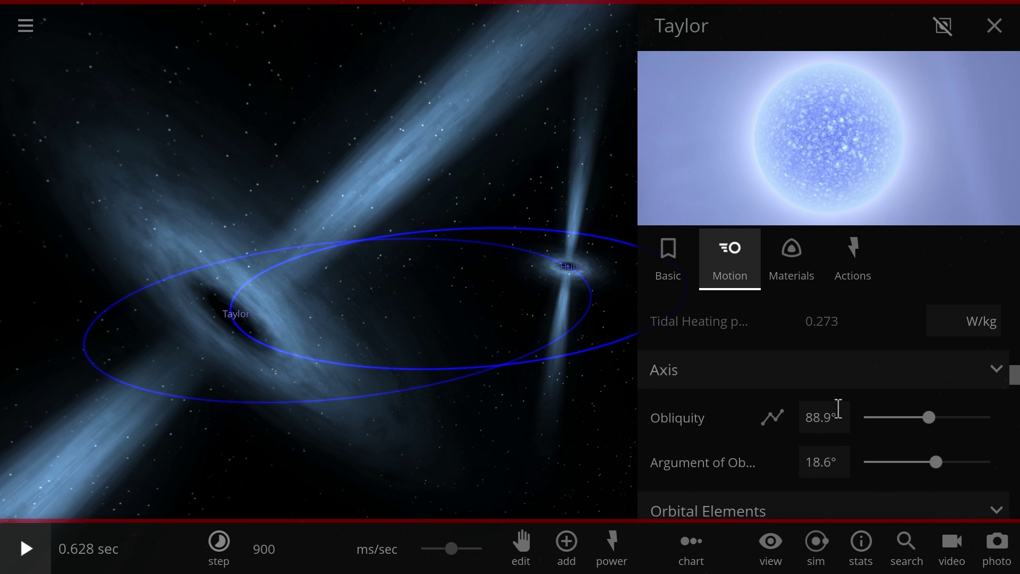
left_click(872, 401)
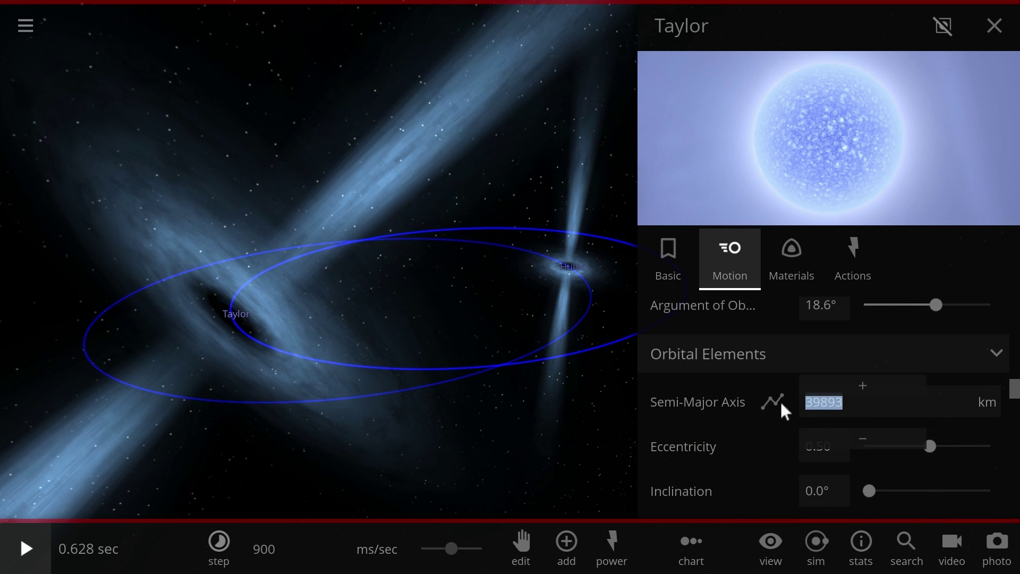
type("10")
key("Return")
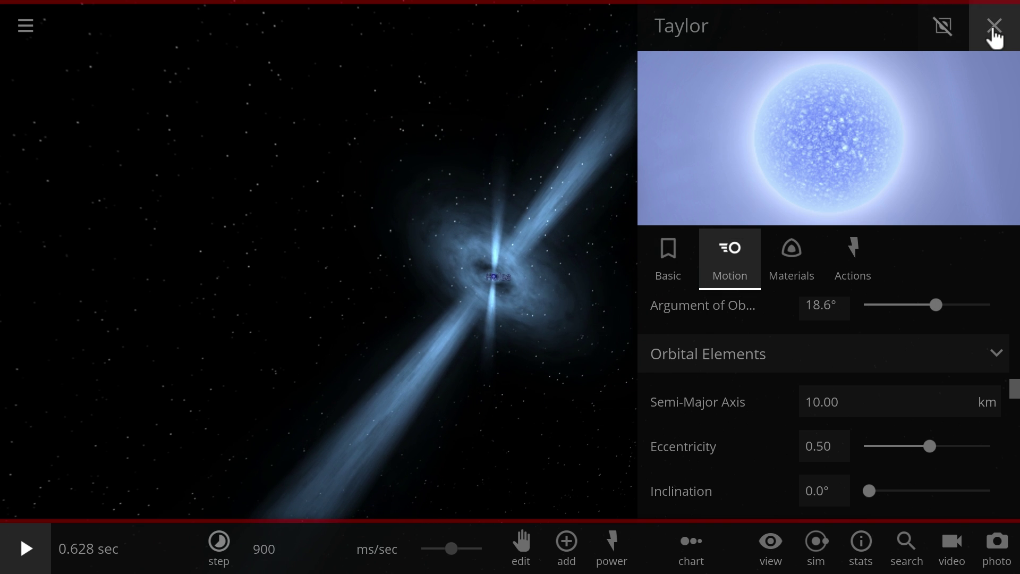
Close Taylor's properties and slow time to about 298 ms/sec as the stars collide.
left_click(994, 26)
left_click_drag(440, 560, 420, 557)
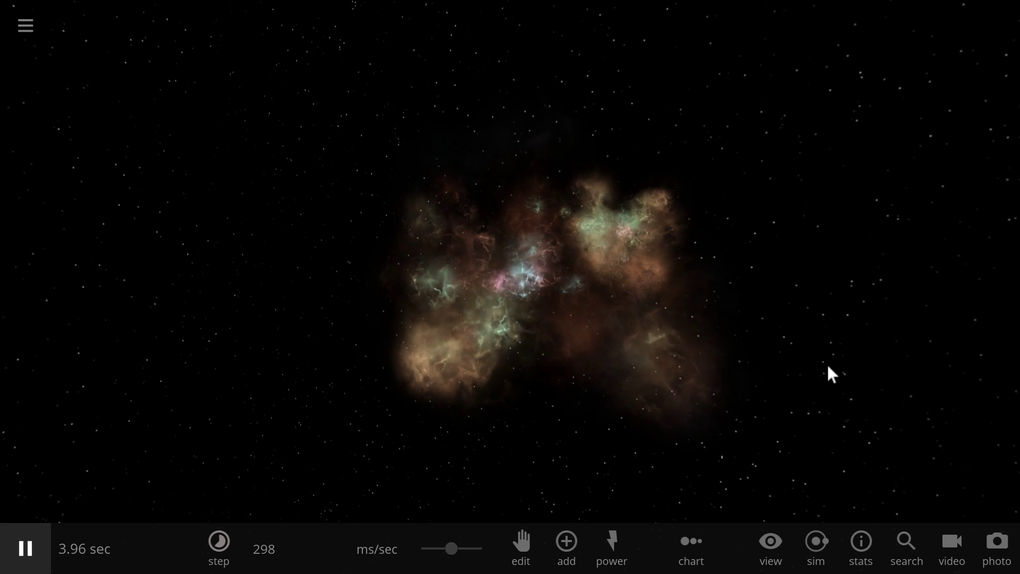
Select the supernova remnant, zoom out, and raise the time speed to 8.69 sec/sec.
left_click(509, 319)
scroll(670, 243, "down", 5)
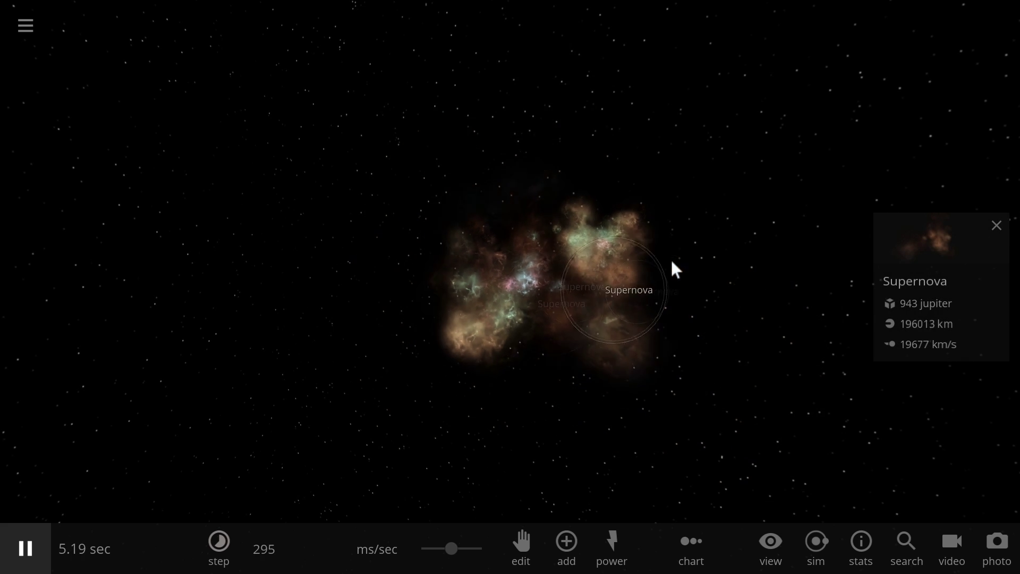
left_click_drag(454, 548, 468, 548)
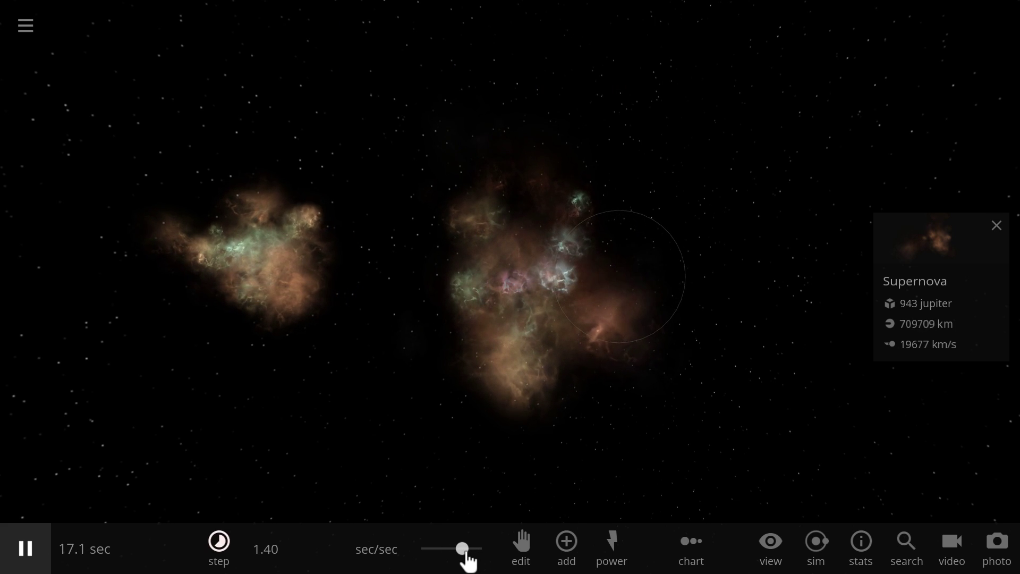
left_click_drag(470, 560, 476, 551)
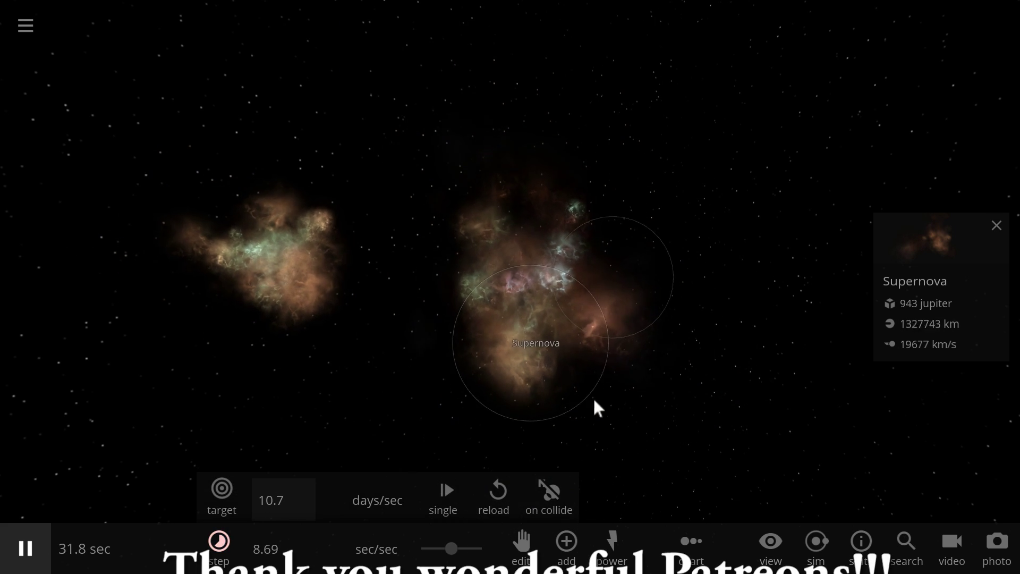